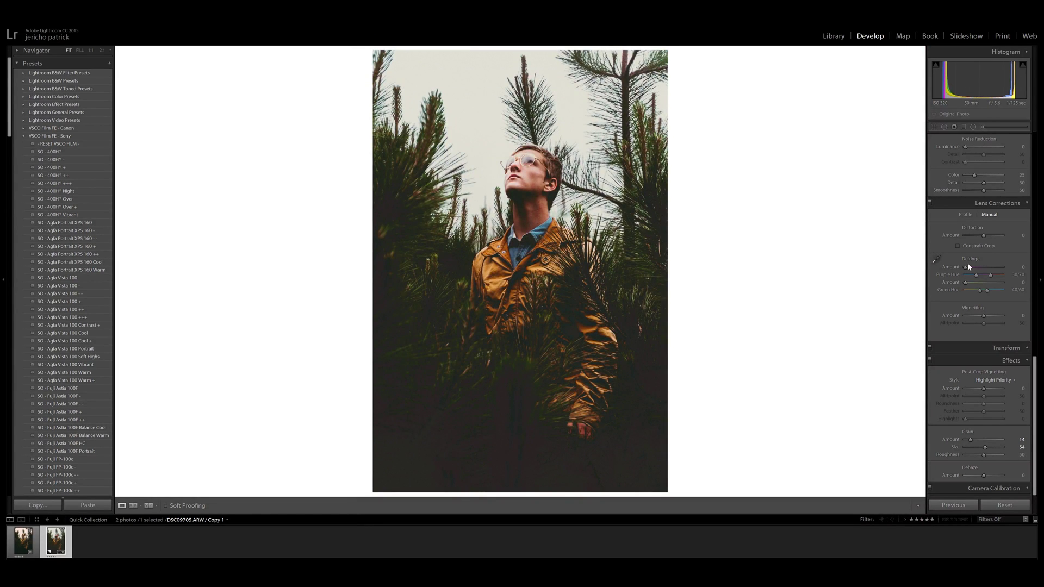
# Turn the tone curve off and back on to compare the S-curve grade with the original
pyautogui.scroll(10, 967, 263)
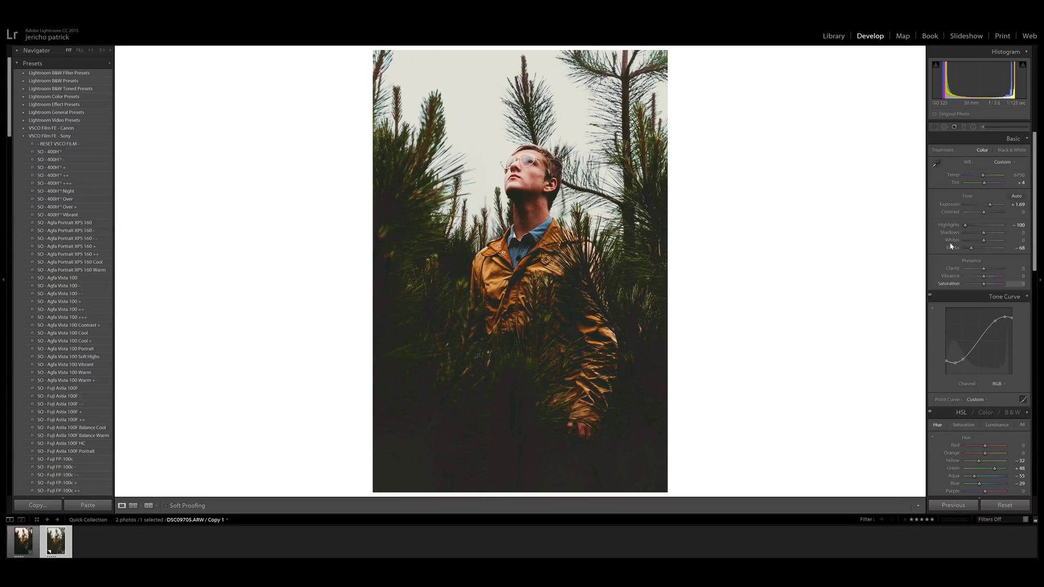
pyautogui.scroll(-4, 974, 261)
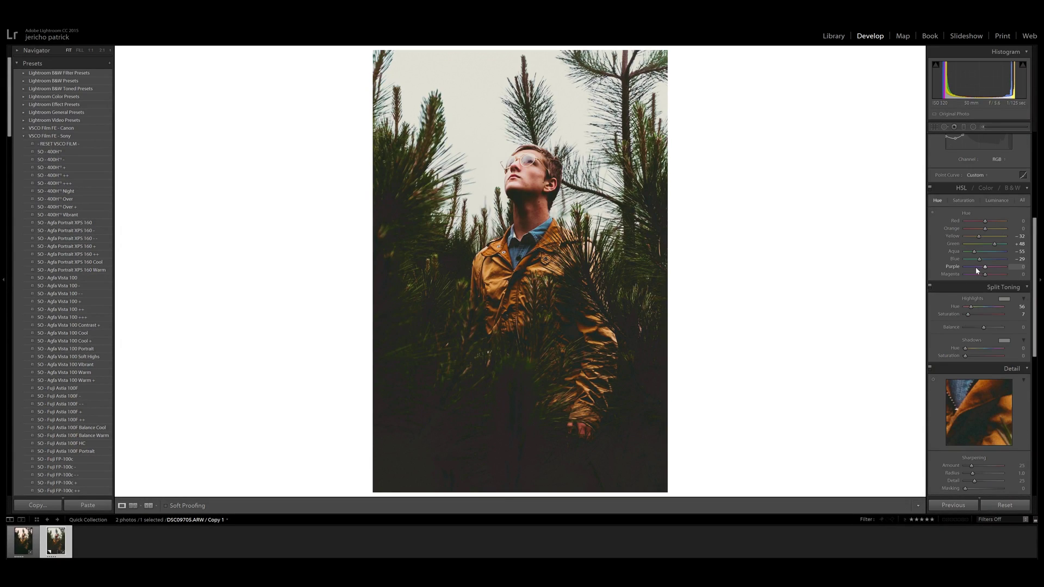
pyautogui.scroll(4, 932, 295)
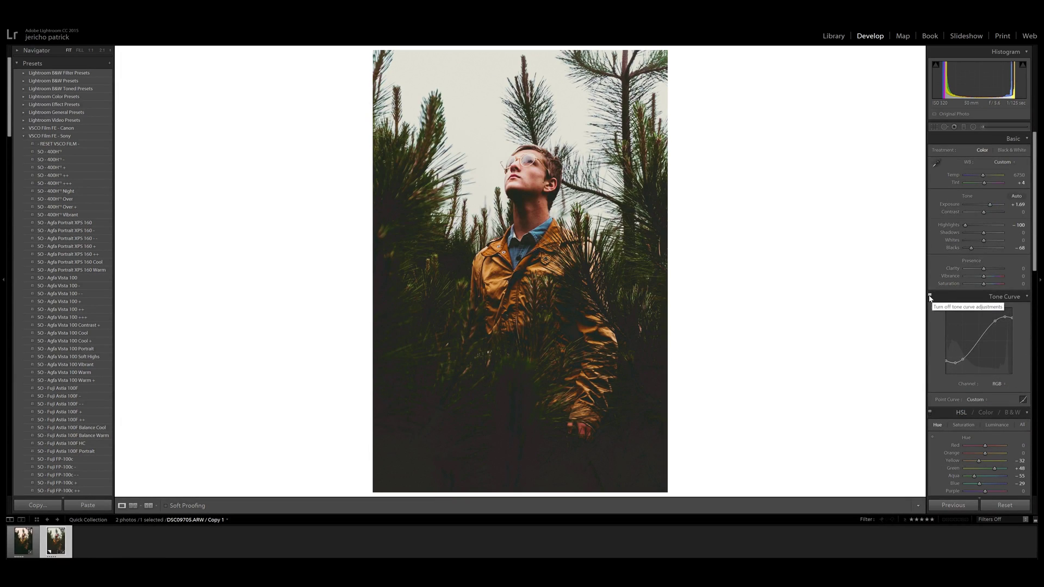
pyautogui.click(930, 297)
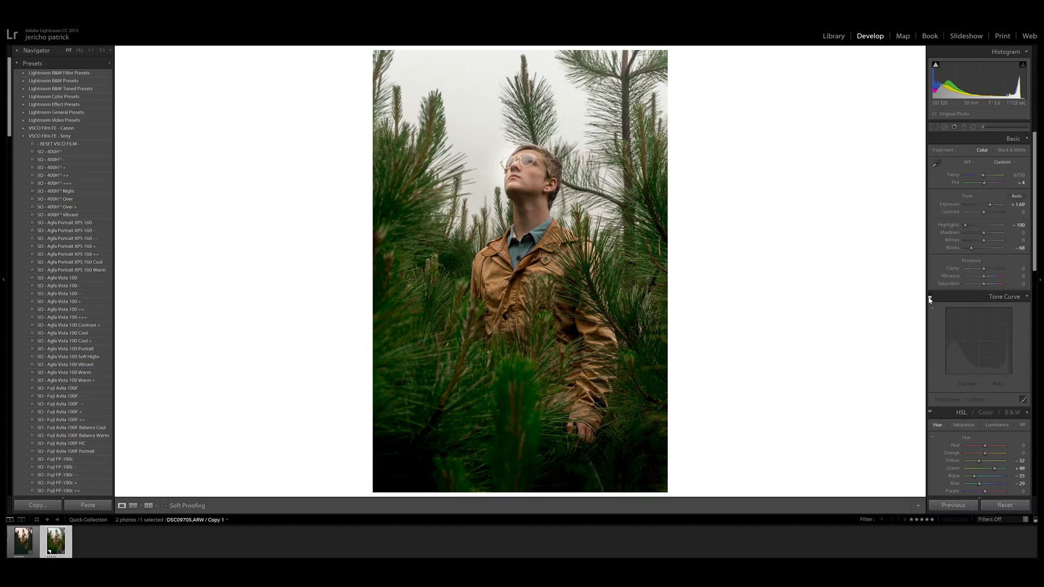
pyautogui.click(930, 298)
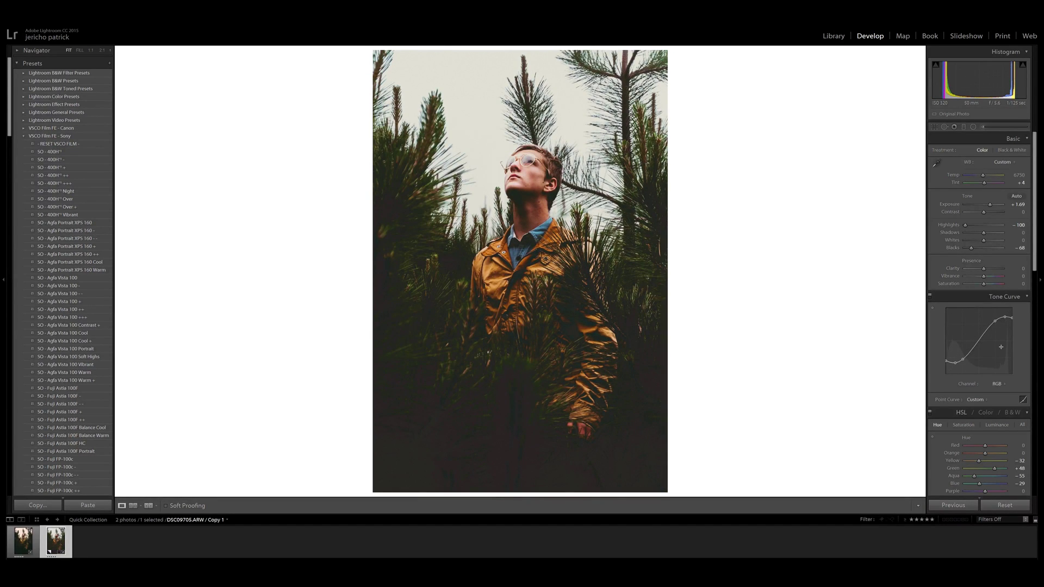
# Make a virtual copy of the second photo and delete two shadow points from its curve
pyautogui.rightClick(62, 544)
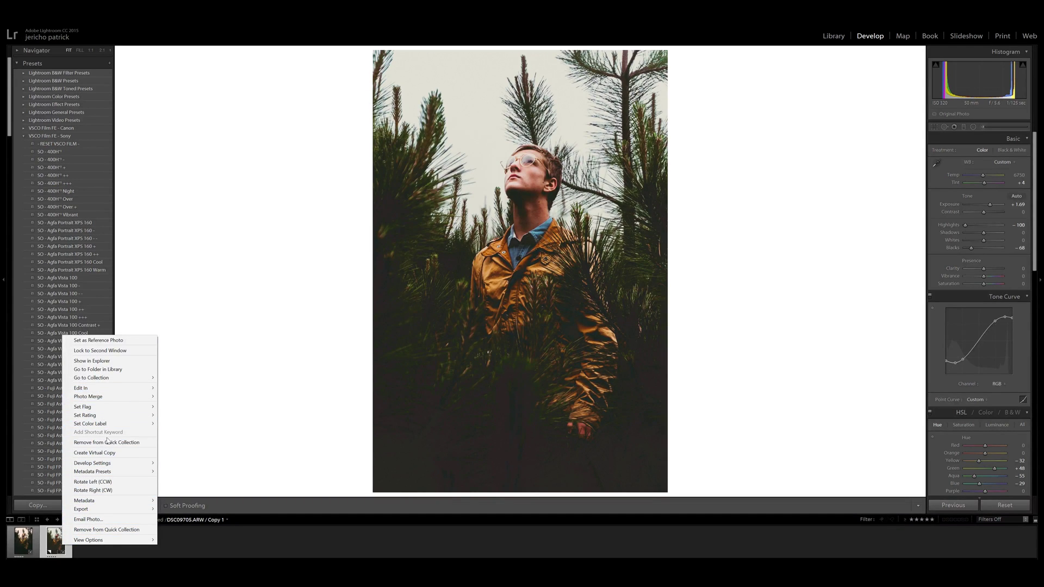
pyautogui.click(104, 455)
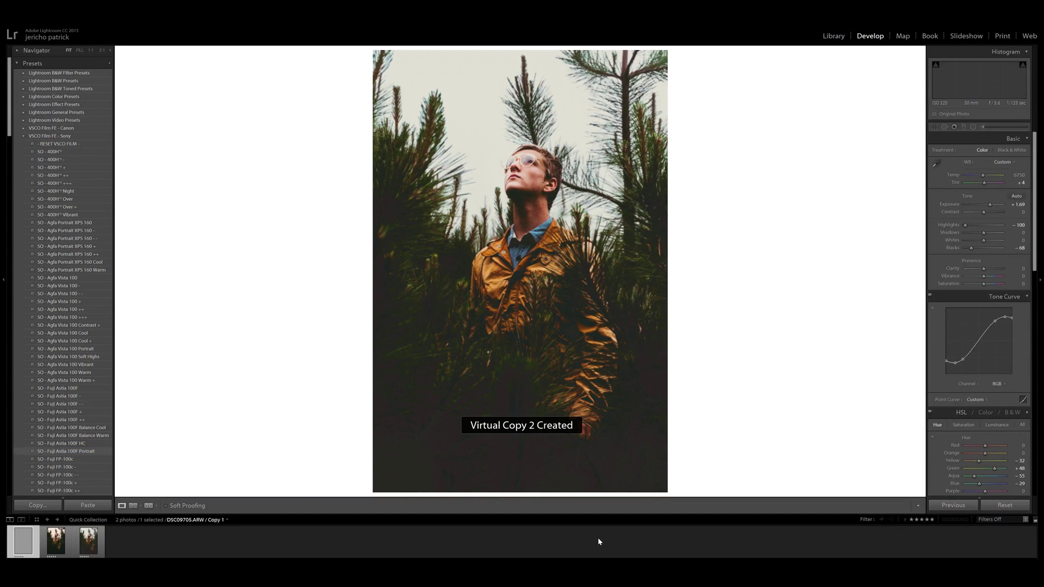
pyautogui.doubleClick(955, 363)
pyautogui.doubleClick(963, 359)
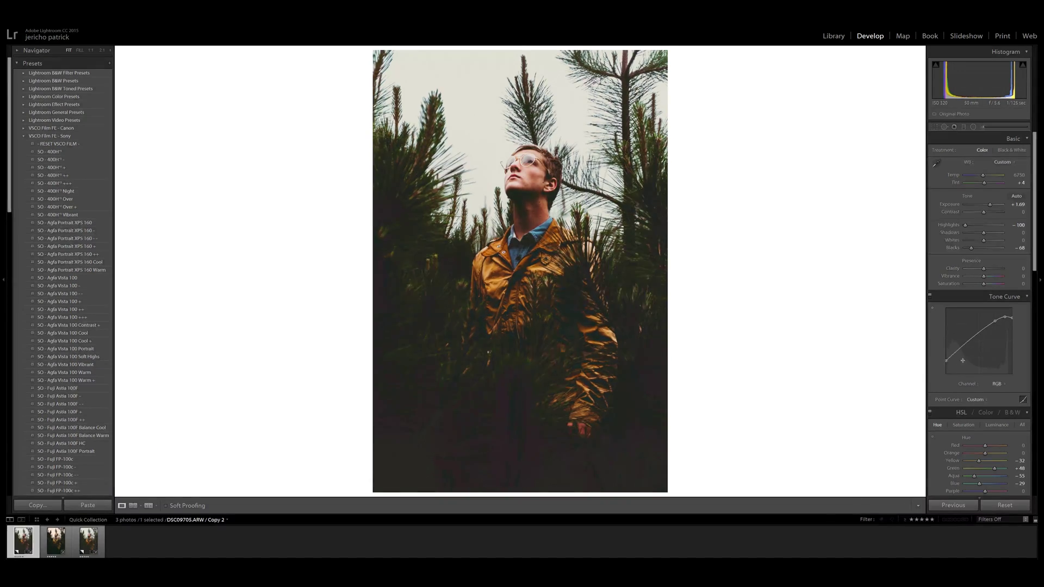
# Check the Blue channel curve, then set the Channel back to RGB
pyautogui.click(997, 384)
pyautogui.click(980, 418)
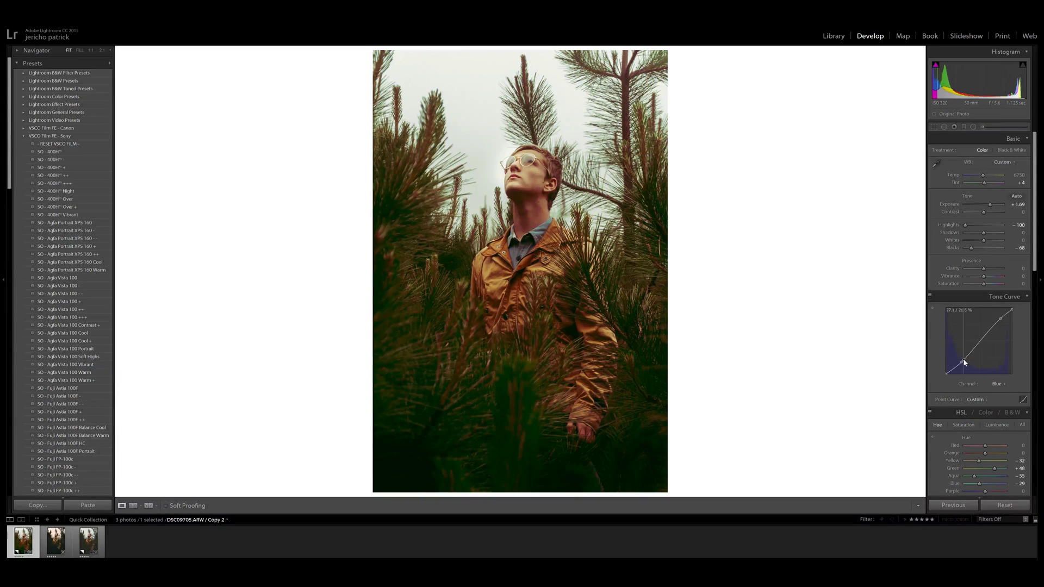
pyautogui.click(983, 384)
pyautogui.click(979, 393)
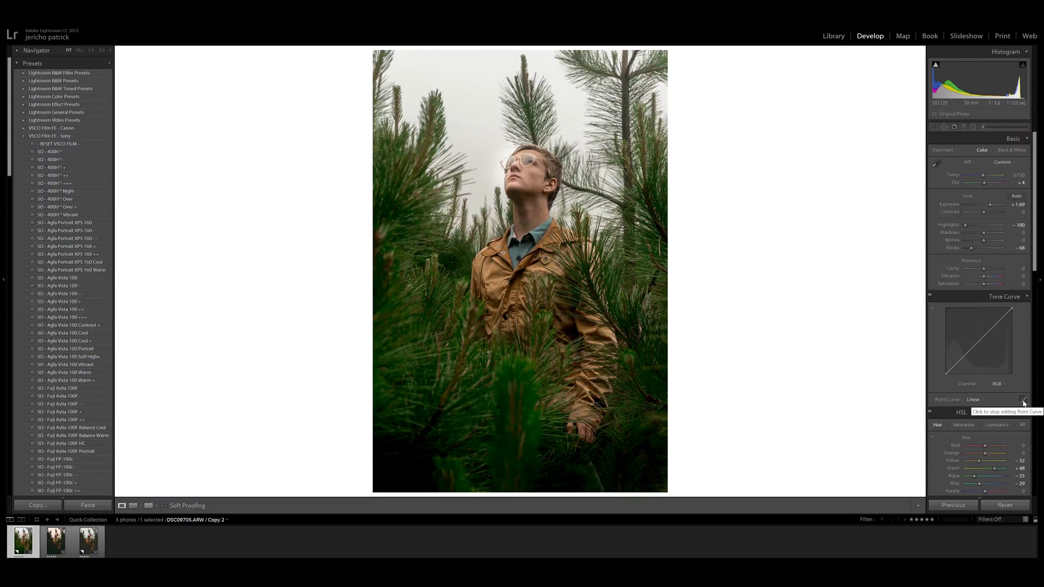
pyautogui.click(1023, 401)
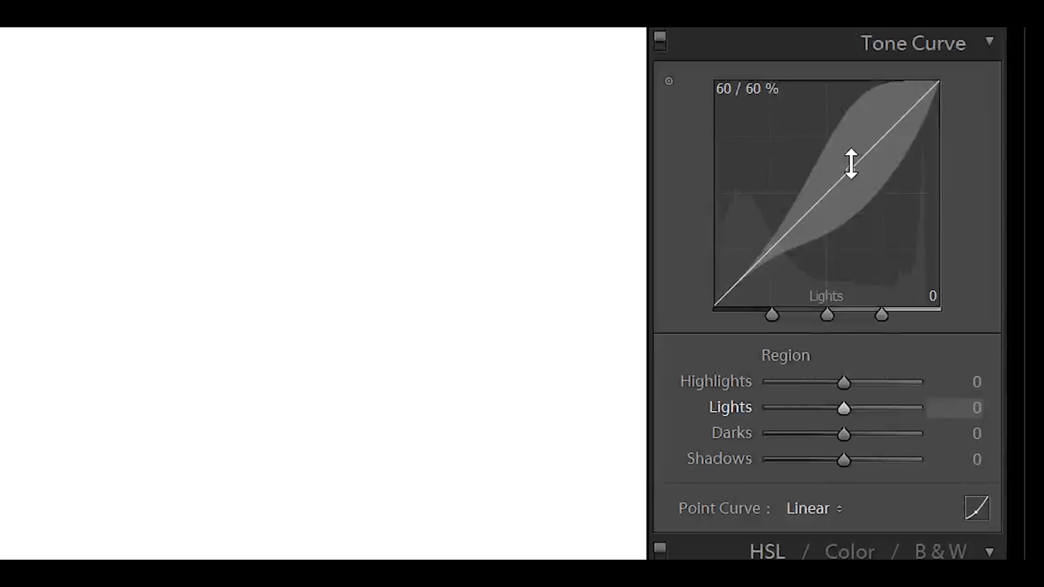
pyautogui.moveTo(845, 380); pyautogui.dragTo(890, 413)
pyautogui.doubleClick(830, 381)
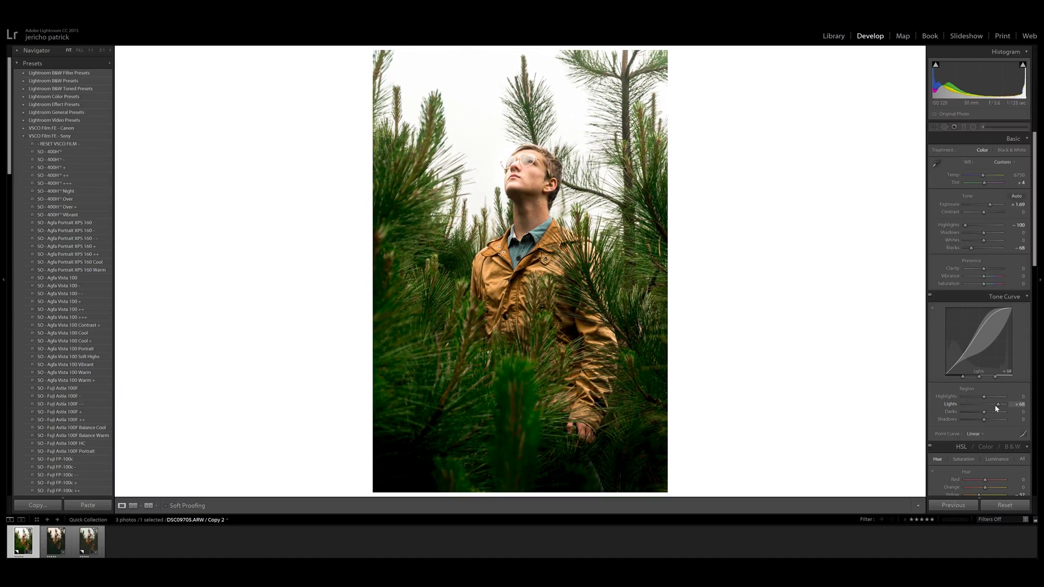
pyautogui.doubleClick(997, 405)
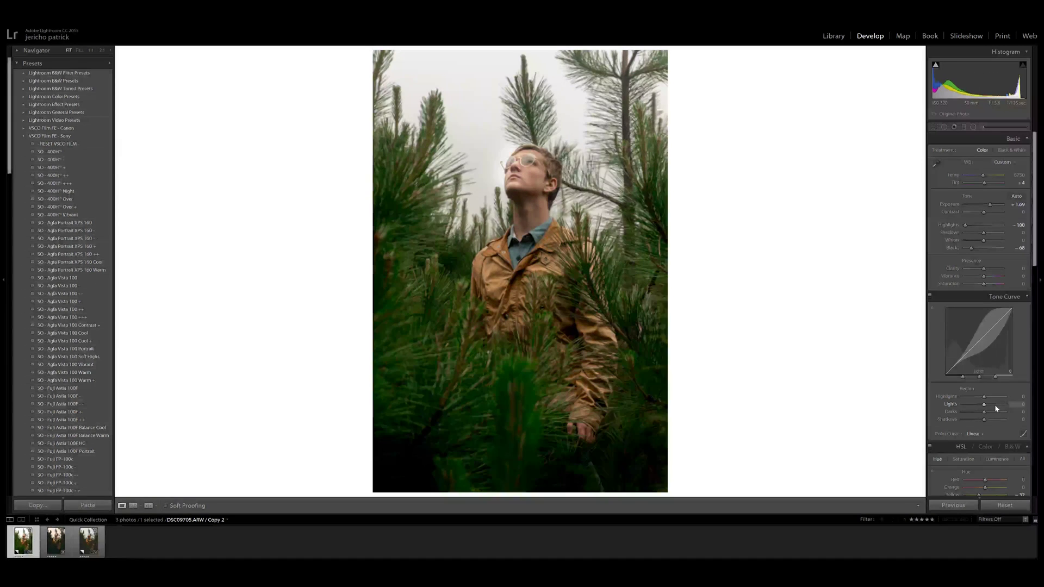
pyautogui.click(1024, 434)
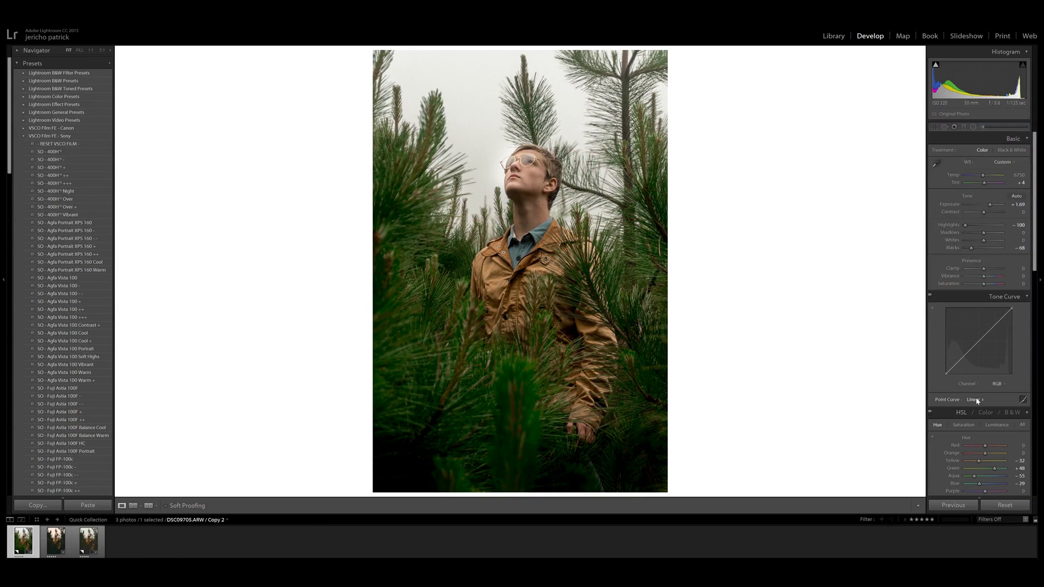
pyautogui.click(961, 359)
pyautogui.click(993, 328)
pyautogui.hotkey('ctrl', 'z')
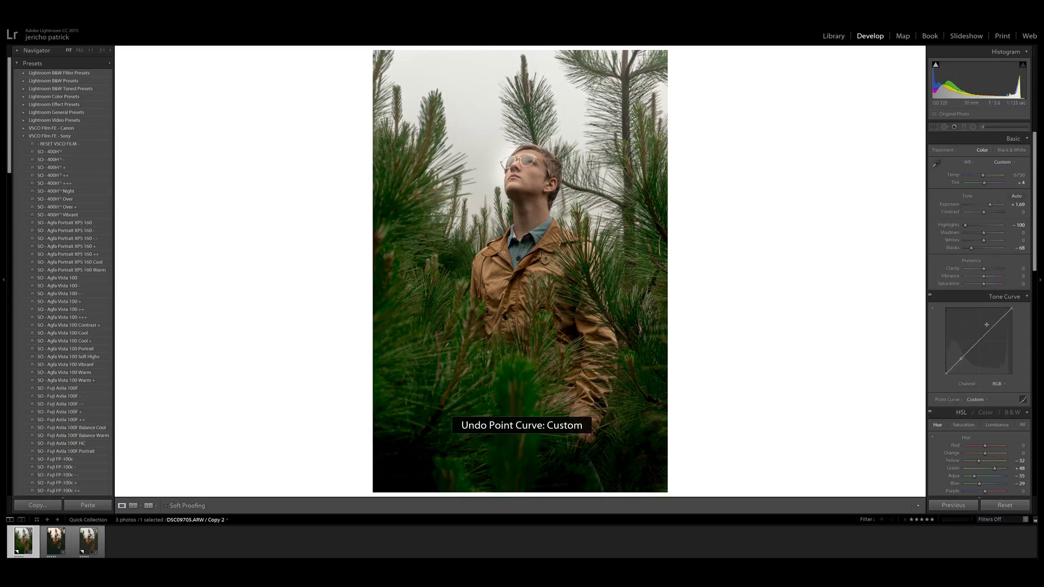
pyautogui.click(1024, 401)
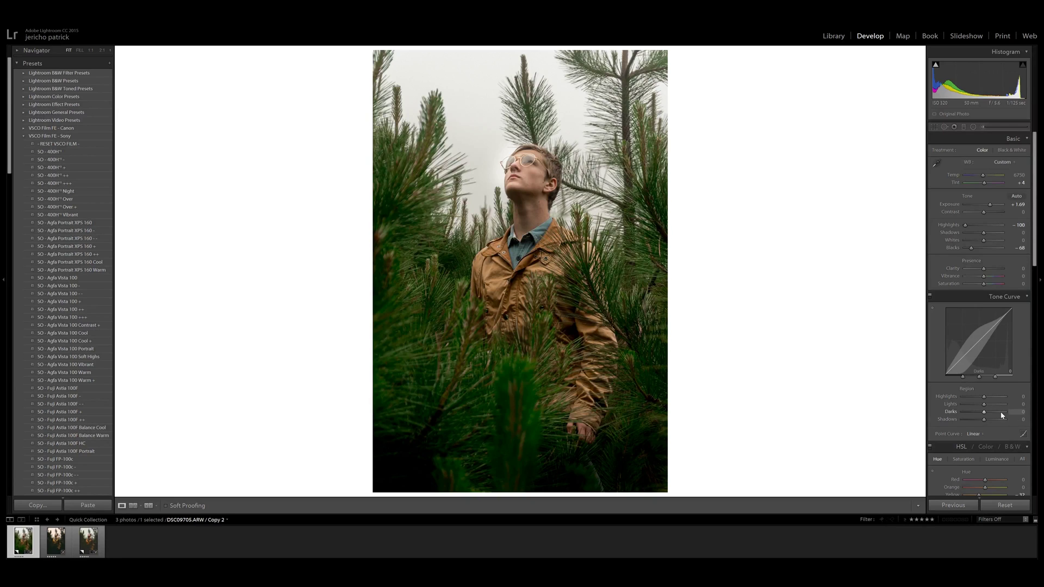
pyautogui.click(1024, 435)
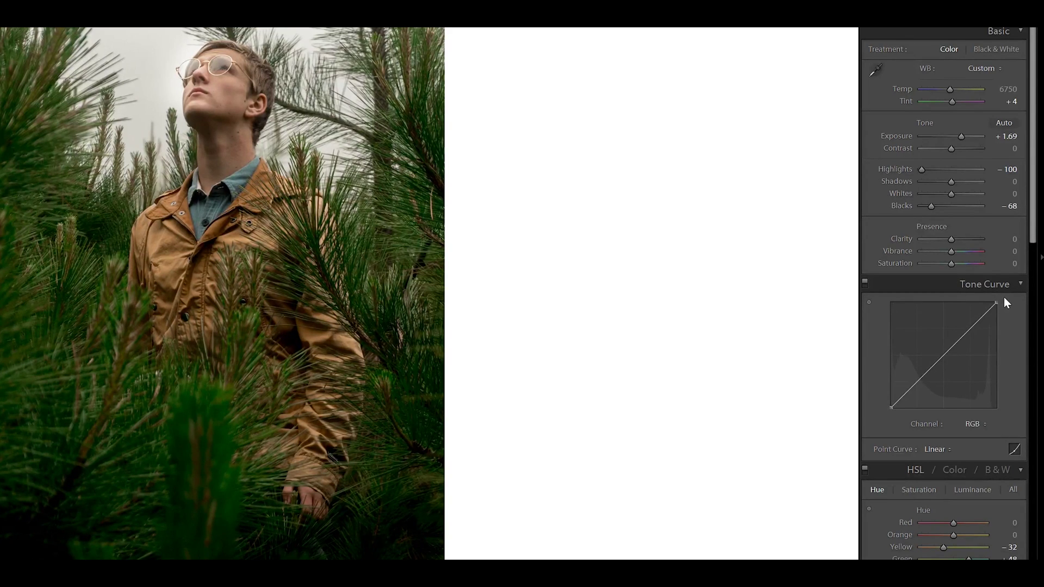
# Add a shadow point and a highlight point to the RGB curve, leaving it nearly straight
pyautogui.click(905, 395)
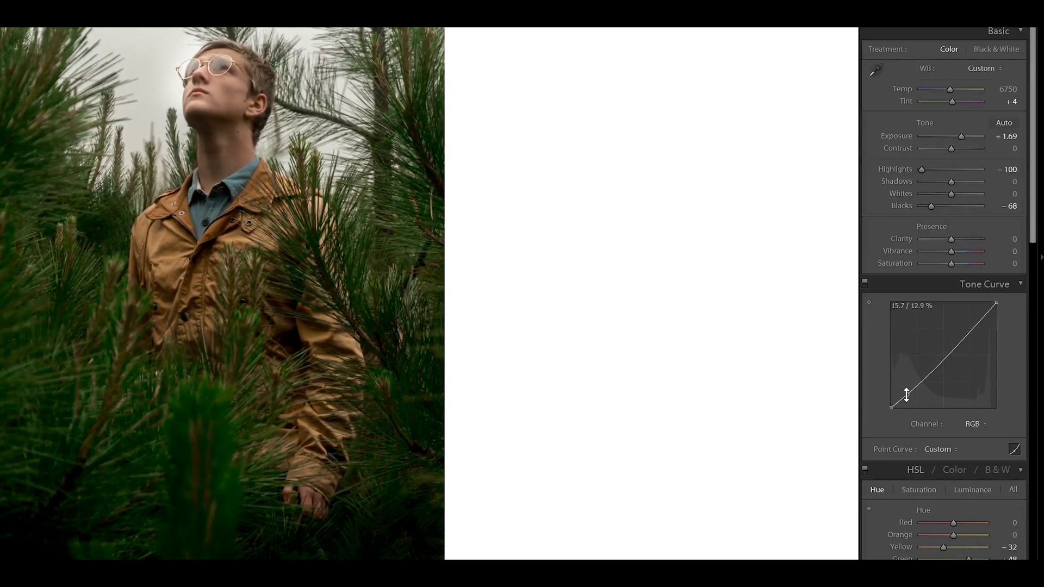
pyautogui.moveTo(906, 394); pyautogui.dragTo(903, 374)
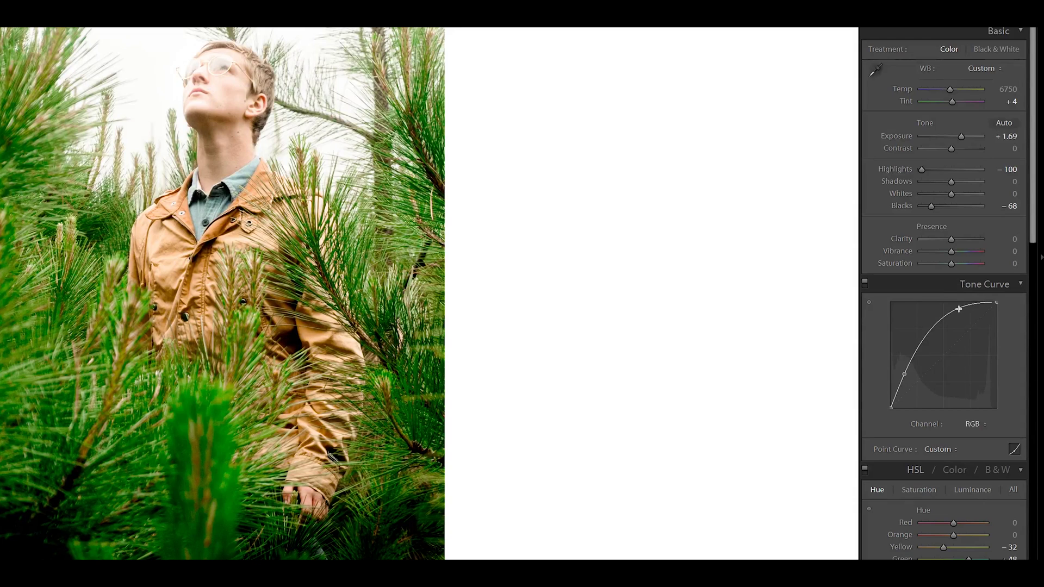
pyautogui.click(957, 309)
pyautogui.moveTo(958, 309); pyautogui.dragTo(908, 389)
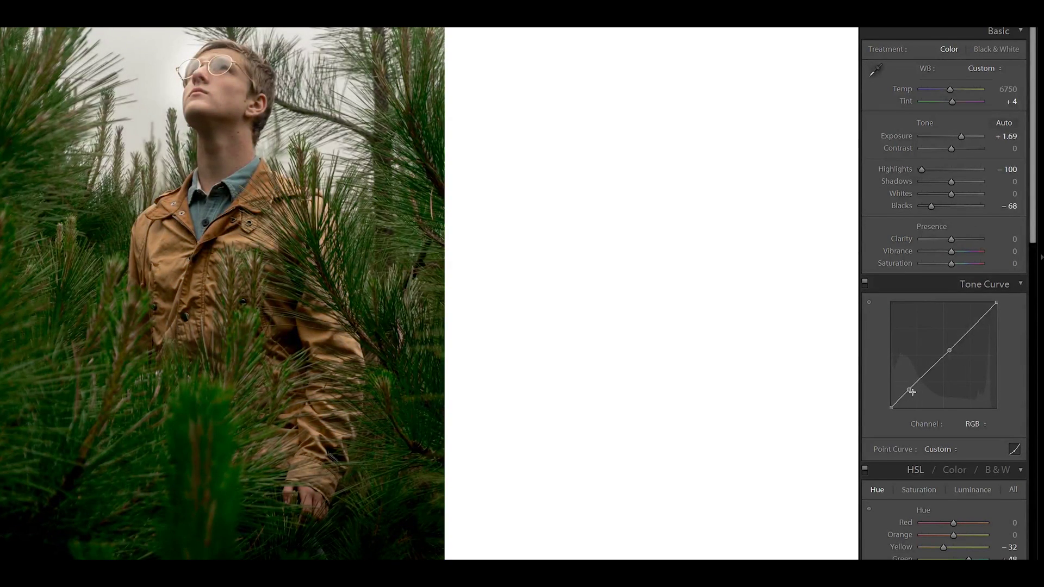
# Replace the old points with an S-curve, reset Contrast to 0, and lift the black point to 9%
pyautogui.doubleClick(909, 389)
pyautogui.moveTo(951, 351); pyautogui.dragTo(951, 352)
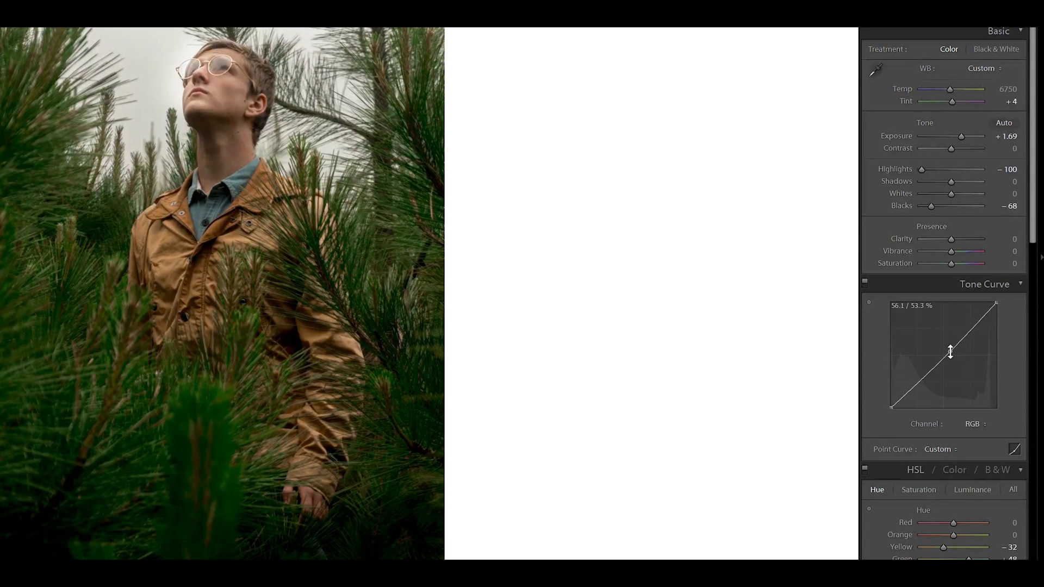
pyautogui.doubleClick(951, 352)
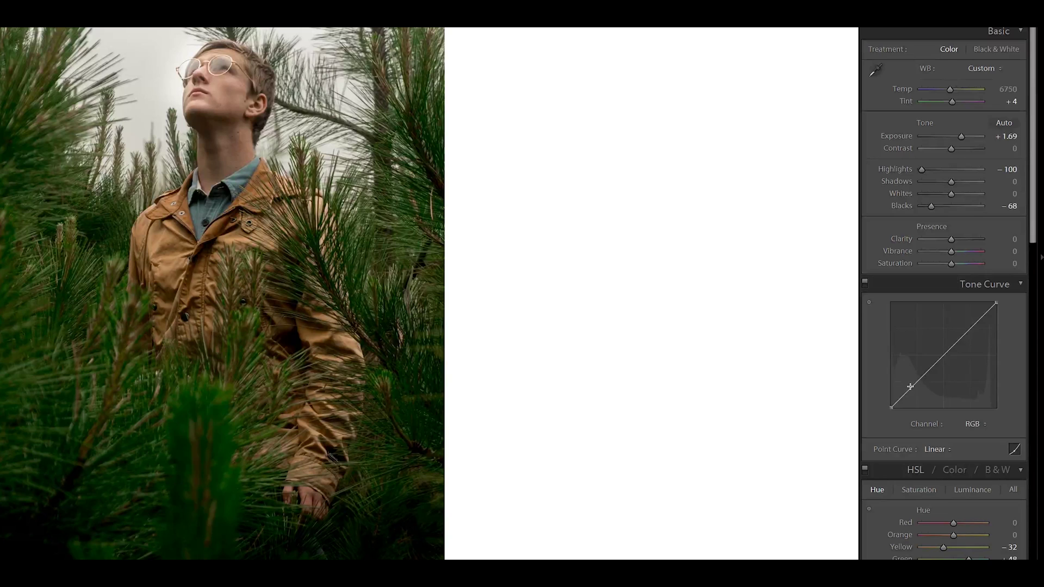
pyautogui.moveTo(910, 386); pyautogui.dragTo(915, 391)
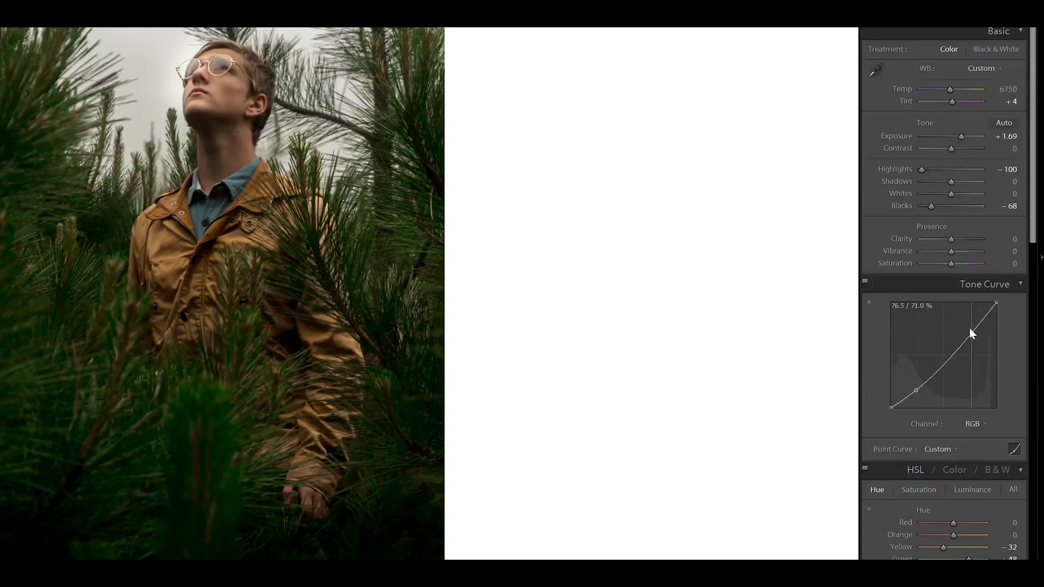
pyautogui.moveTo(970, 327); pyautogui.dragTo(960, 323)
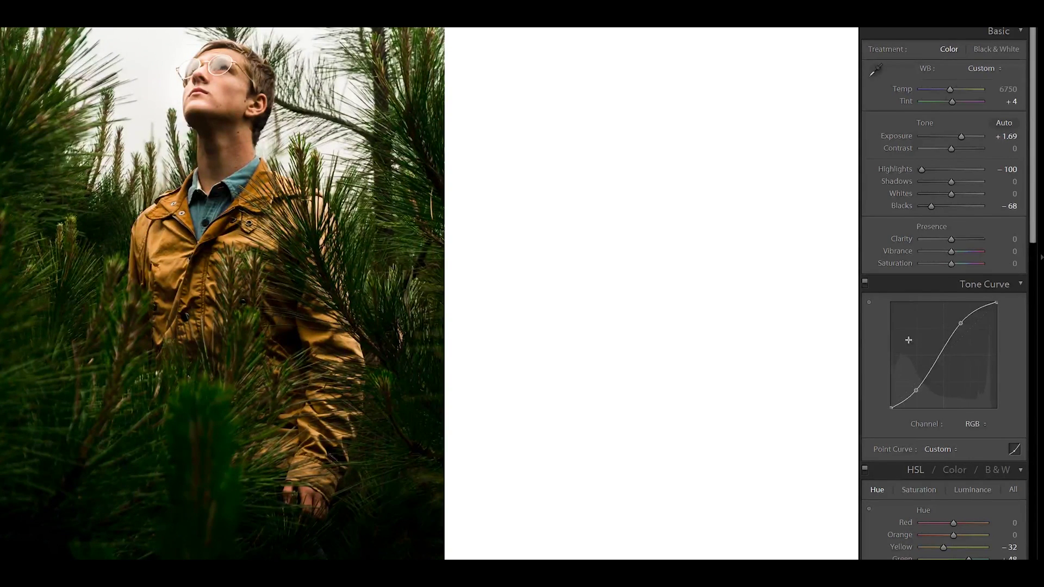
pyautogui.doubleClick(994, 146)
pyautogui.moveTo(890, 408)
pyautogui.mouseDown()
pyautogui.moveTo(886, 390)
pyautogui.moveTo(885, 401)
pyautogui.mouseUp()
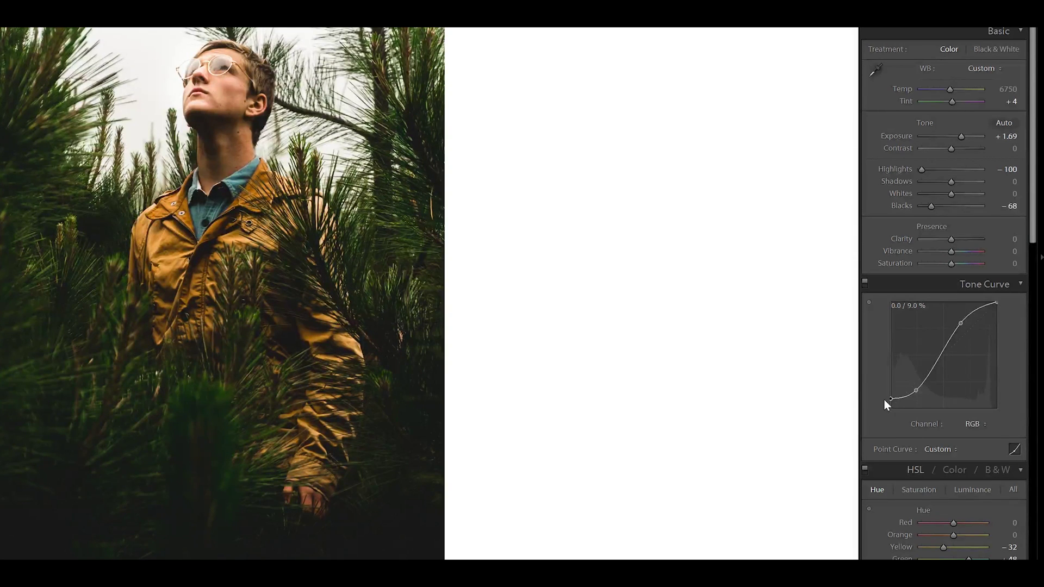
# Raise the black point slightly, then test lowering the curve's top before restoring full white
pyautogui.moveTo(884, 400); pyautogui.dragTo(883, 397)
pyautogui.click(47, 549)
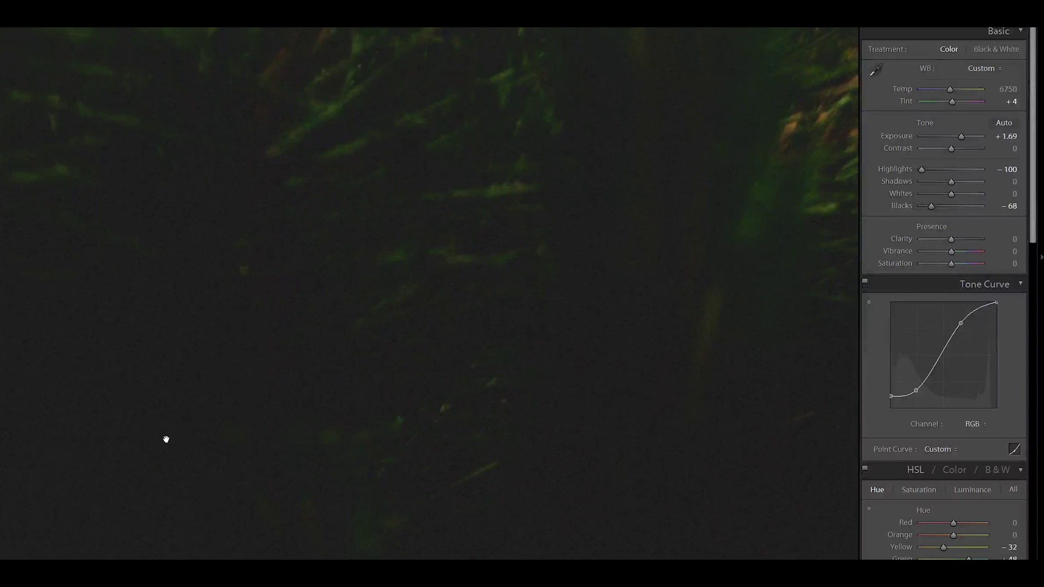
pyautogui.click(208, 423)
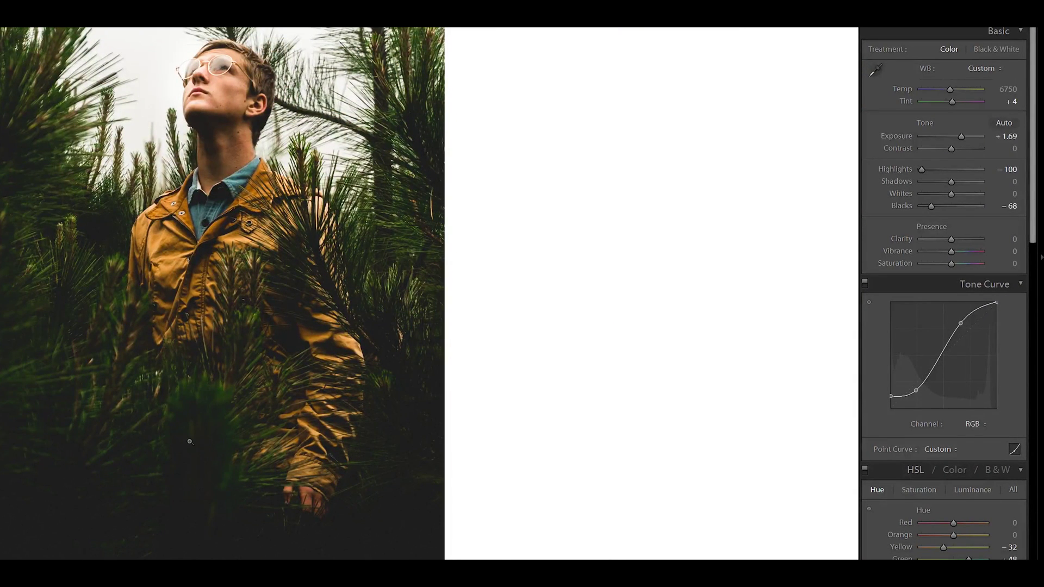
pyautogui.click(979, 310)
pyautogui.moveTo(996, 303); pyautogui.dragTo(1003, 315)
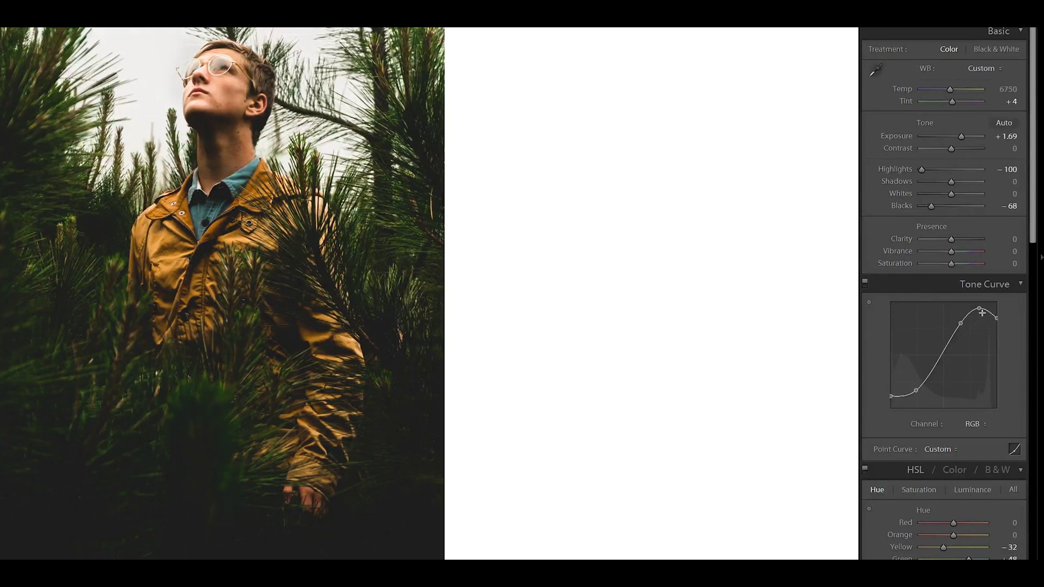
pyautogui.moveTo(982, 313); pyautogui.dragTo(980, 318)
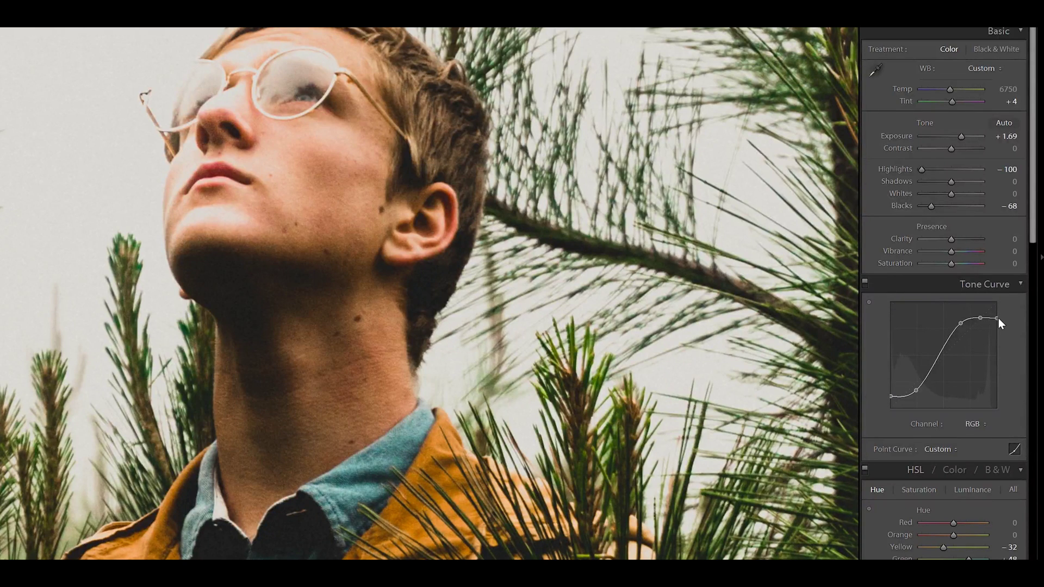
pyautogui.moveTo(997, 318); pyautogui.dragTo(993, 308)
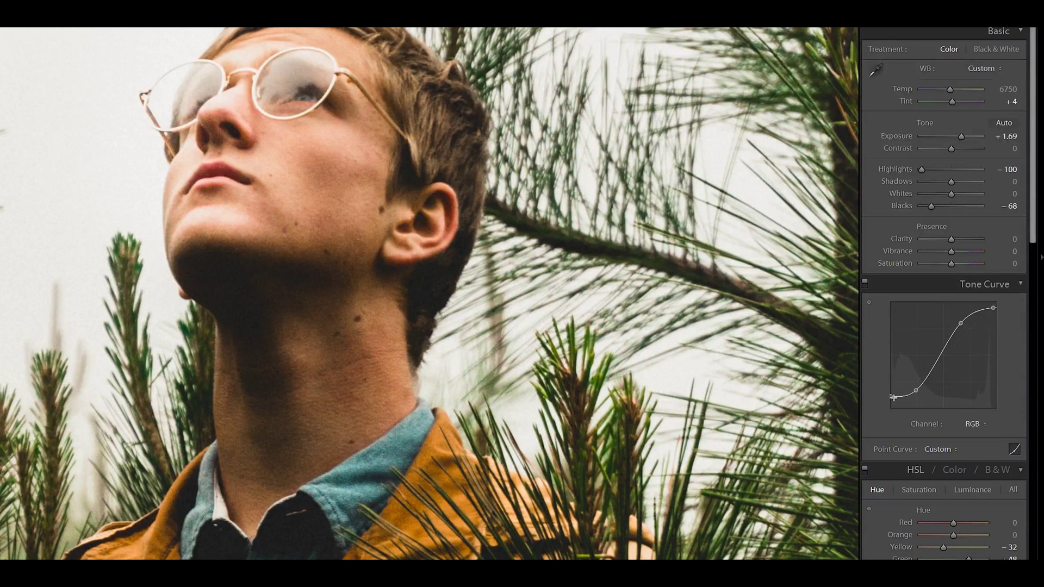
# Add a low shadow point near the bottom-left to deepen the darkest tones, checking the jacket close up
pyautogui.moveTo(895, 398); pyautogui.dragTo(903, 404)
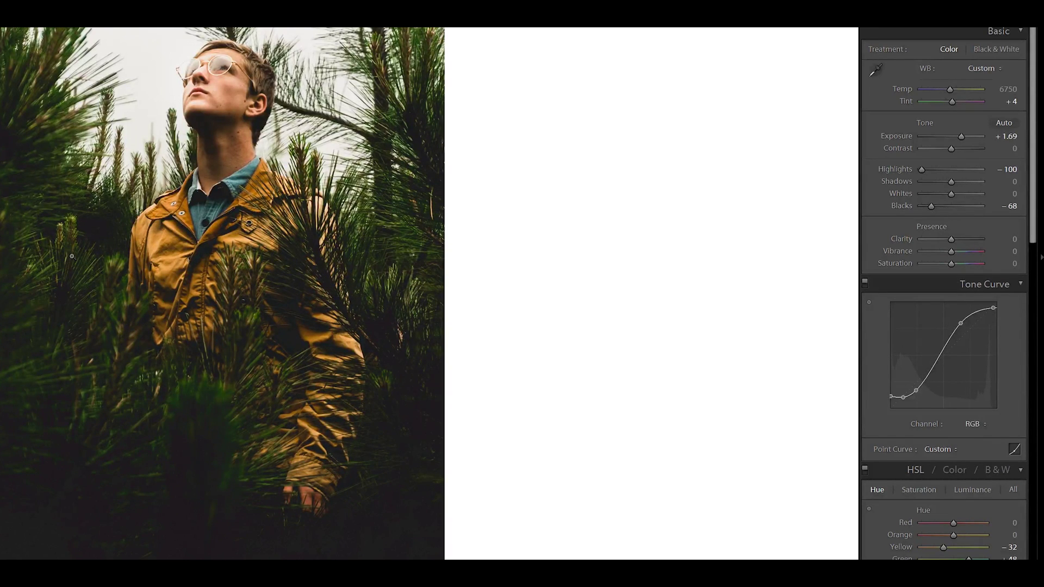
pyautogui.click(541, 331)
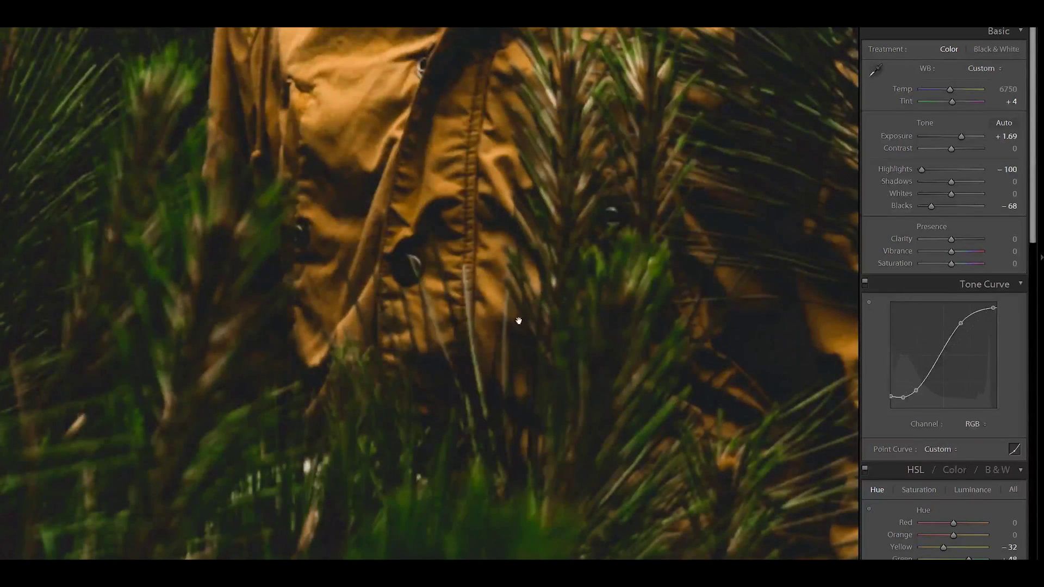
pyautogui.moveTo(517, 321); pyautogui.dragTo(516, 523)
pyautogui.click(517, 524)
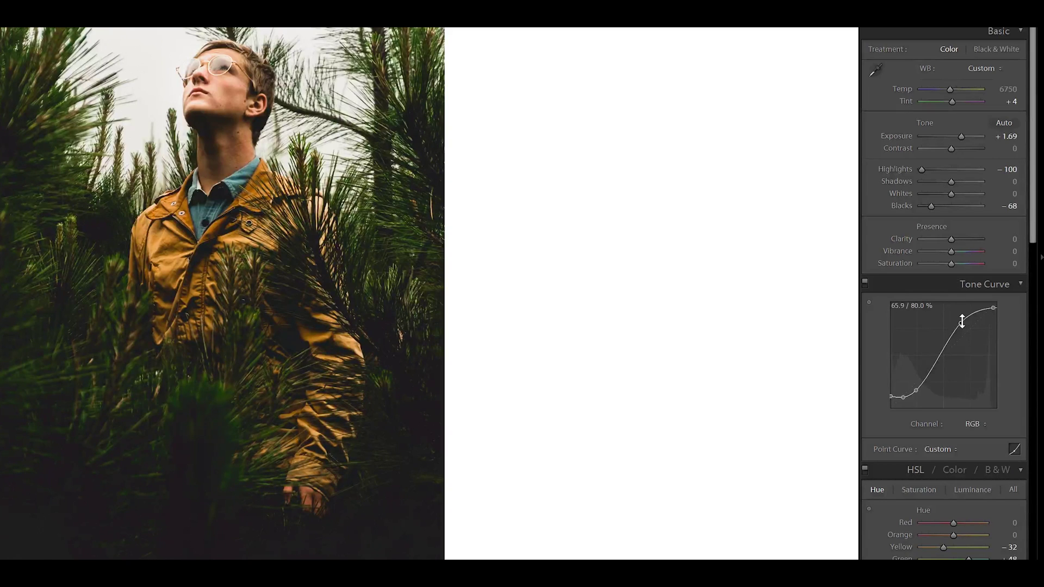
# Compare the Red, Green and Blue curves, then raise a Red shadow point to 19.2 / 34.1%
pyautogui.click(978, 427)
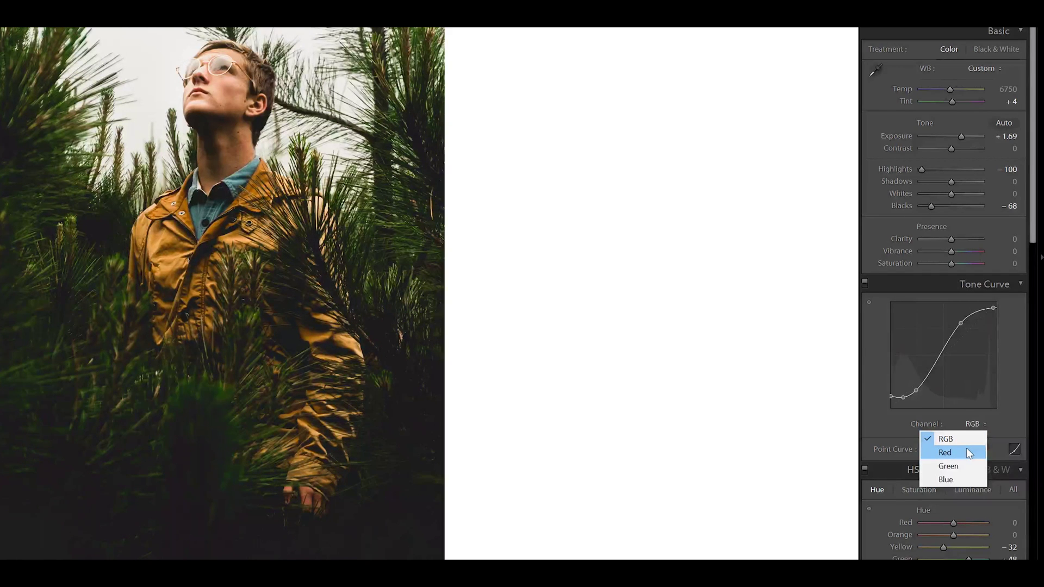
pyautogui.click(966, 450)
pyautogui.click(973, 435)
pyautogui.click(967, 466)
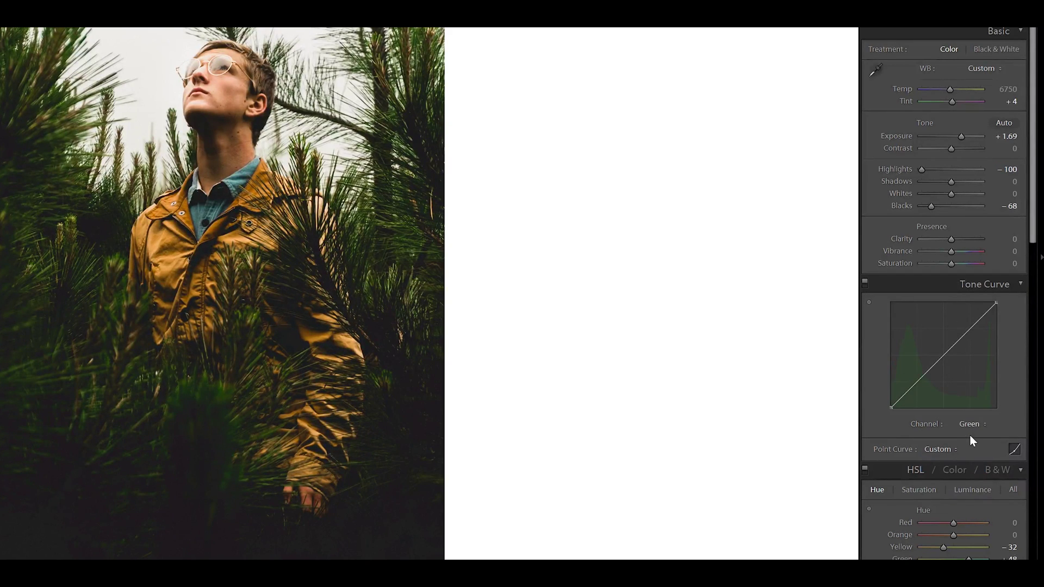
pyautogui.click(970, 435)
pyautogui.click(947, 480)
pyautogui.click(973, 424)
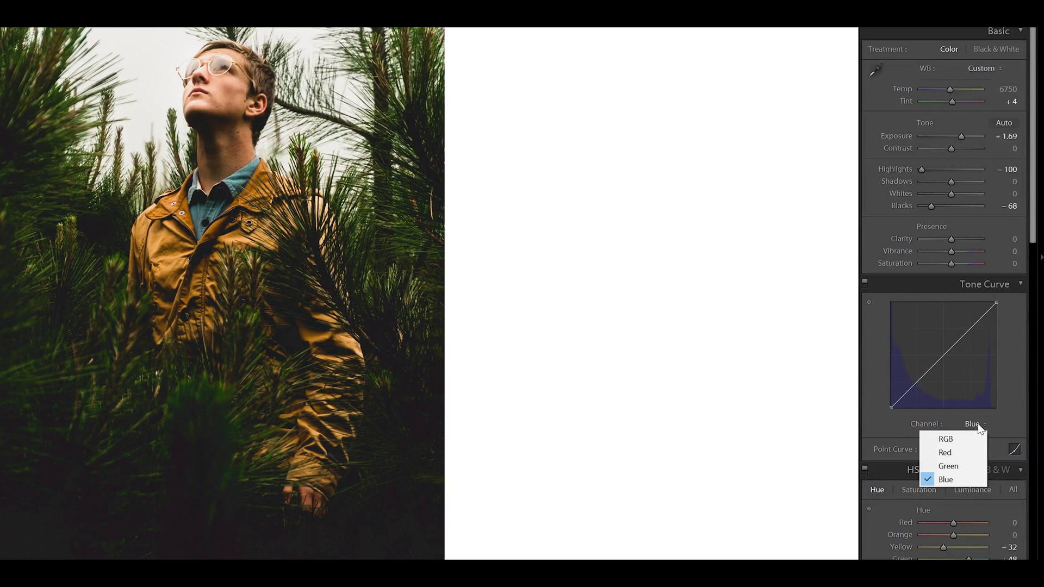
pyautogui.click(954, 453)
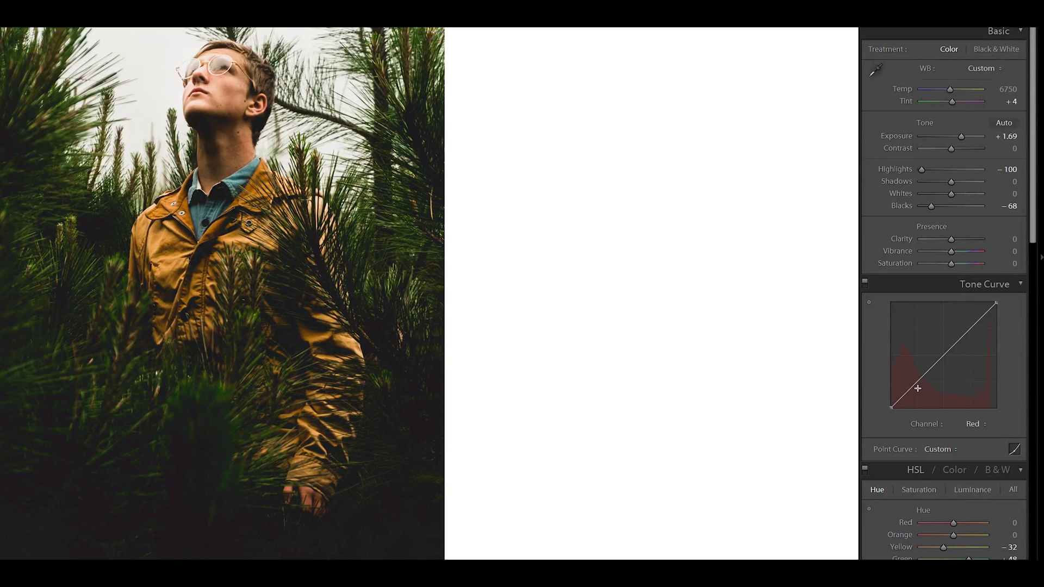
pyautogui.moveTo(908, 390); pyautogui.dragTo(910, 375)
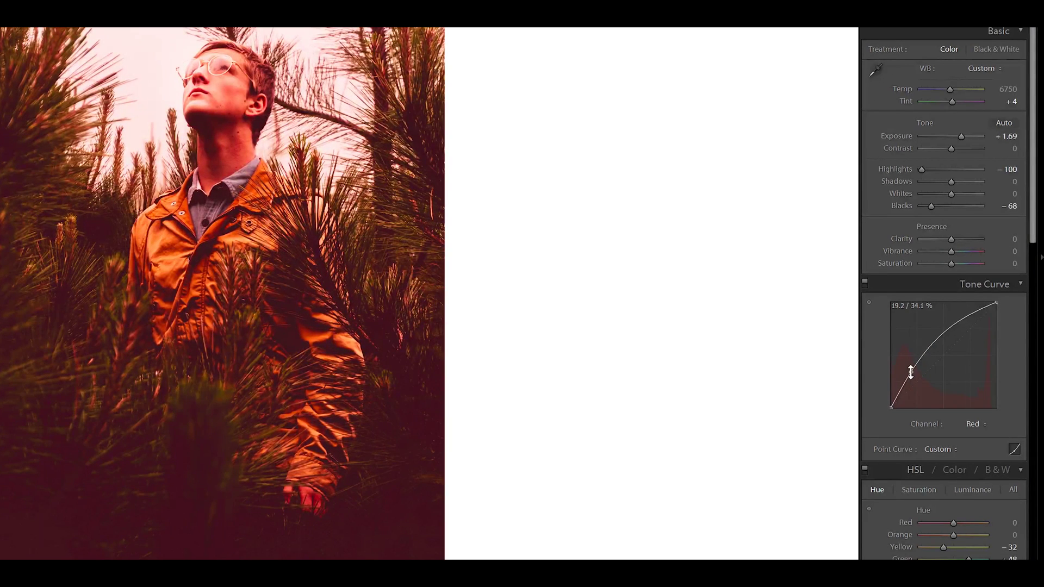
# Delete the red shadow point and return the top endpoint to 100 / 98.0%, straightening the Red curve
pyautogui.doubleClick(911, 373)
pyautogui.moveTo(985, 324)
pyautogui.mouseDown()
pyautogui.moveTo(990, 344)
pyautogui.moveTo(982, 318)
pyautogui.moveTo(1002, 312)
pyautogui.moveTo(998, 325)
pyautogui.mouseUp()
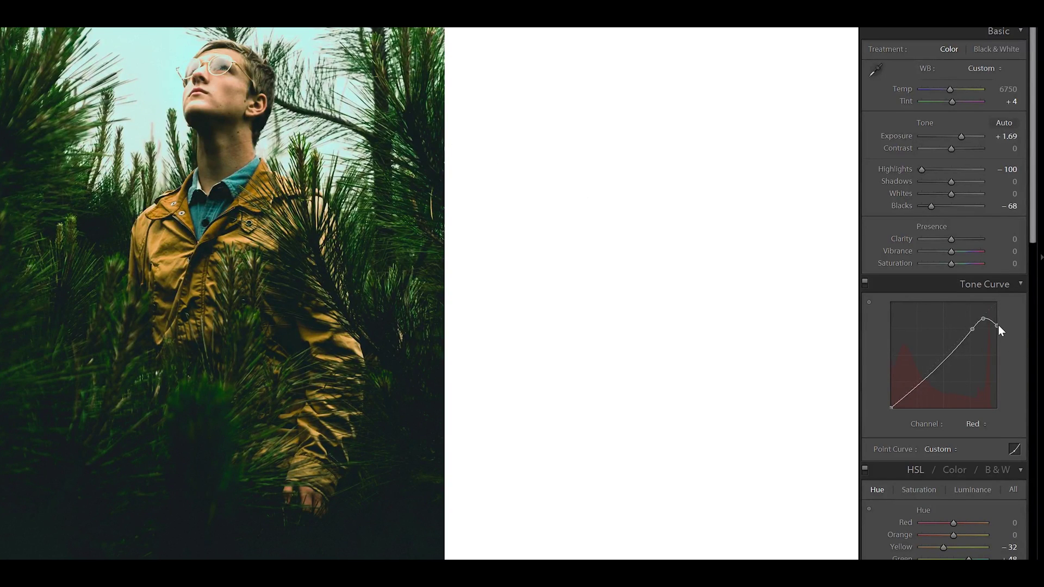
pyautogui.moveTo(997, 324); pyautogui.dragTo(1005, 302)
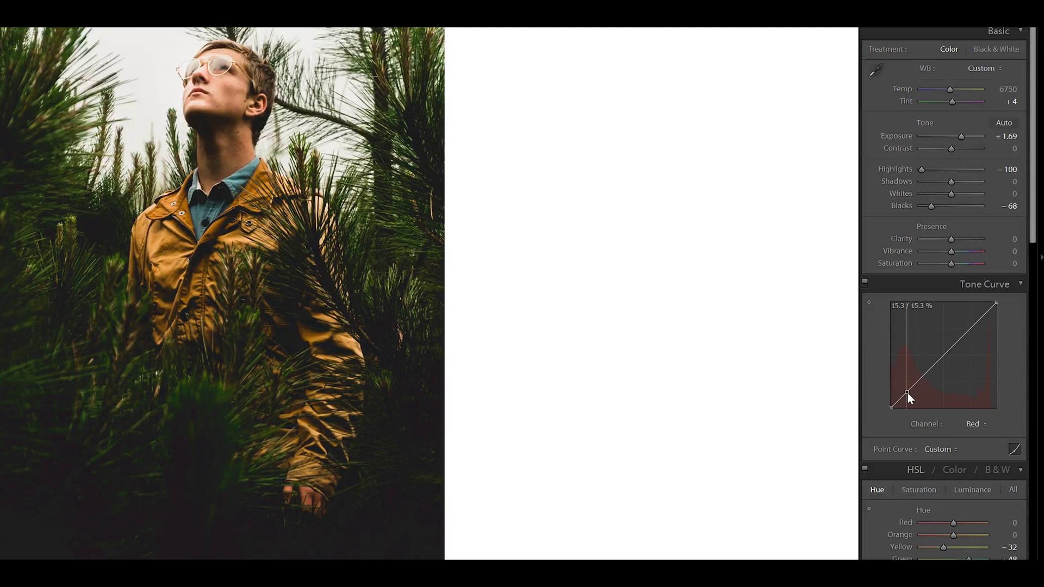
# Shape a Red S-curve: lower the shadows, lift upper midtones, raise the black point to about 12.9%
pyautogui.click(907, 393)
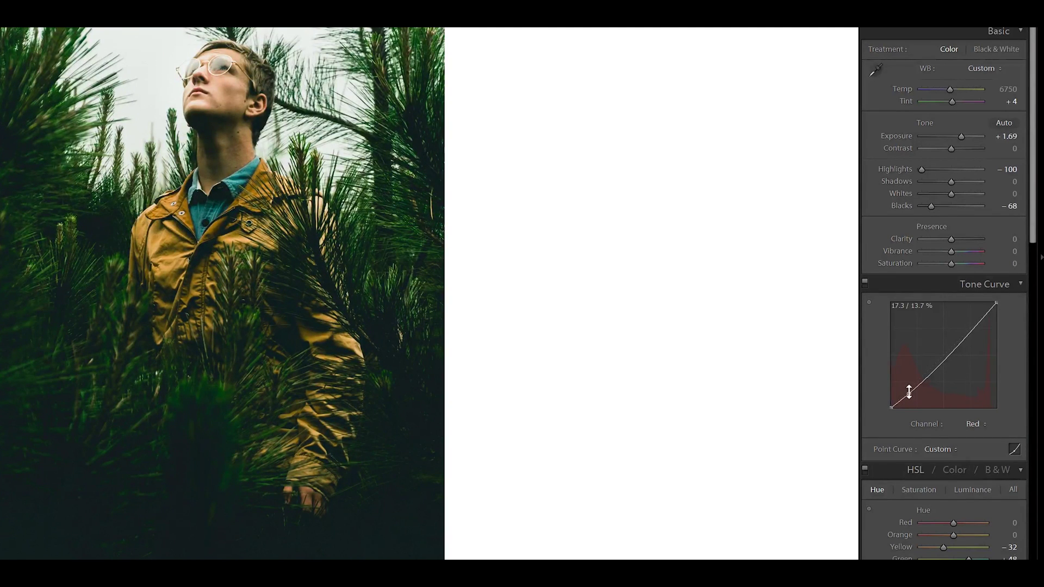
pyautogui.moveTo(957, 344); pyautogui.dragTo(957, 337)
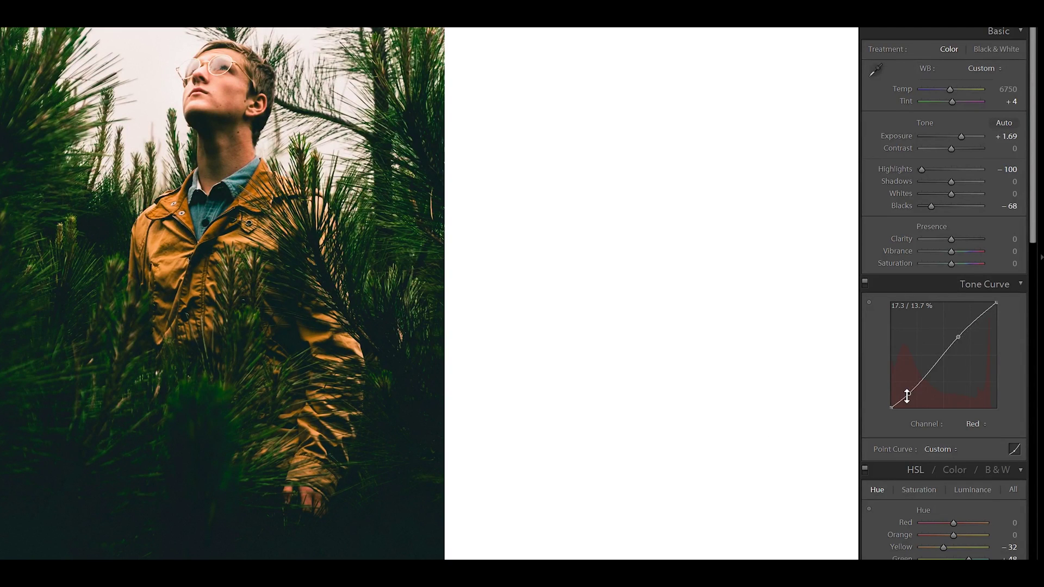
pyautogui.click(907, 396)
pyautogui.click(958, 337)
pyautogui.moveTo(959, 336); pyautogui.dragTo(961, 334)
pyautogui.moveTo(891, 407)
pyautogui.mouseDown()
pyautogui.moveTo(886, 388)
pyautogui.moveTo(902, 394)
pyautogui.mouseUp()
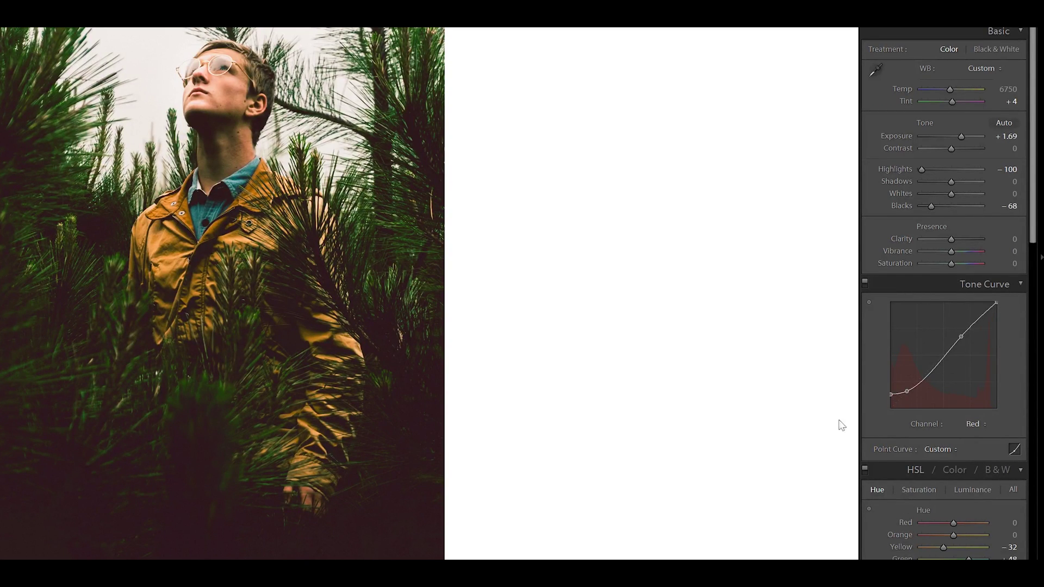
# On the Blue curve, raise the upper part and add two points near the shadows
pyautogui.click(976, 424)
pyautogui.click(976, 424)
pyautogui.moveTo(969, 337); pyautogui.dragTo(969, 322)
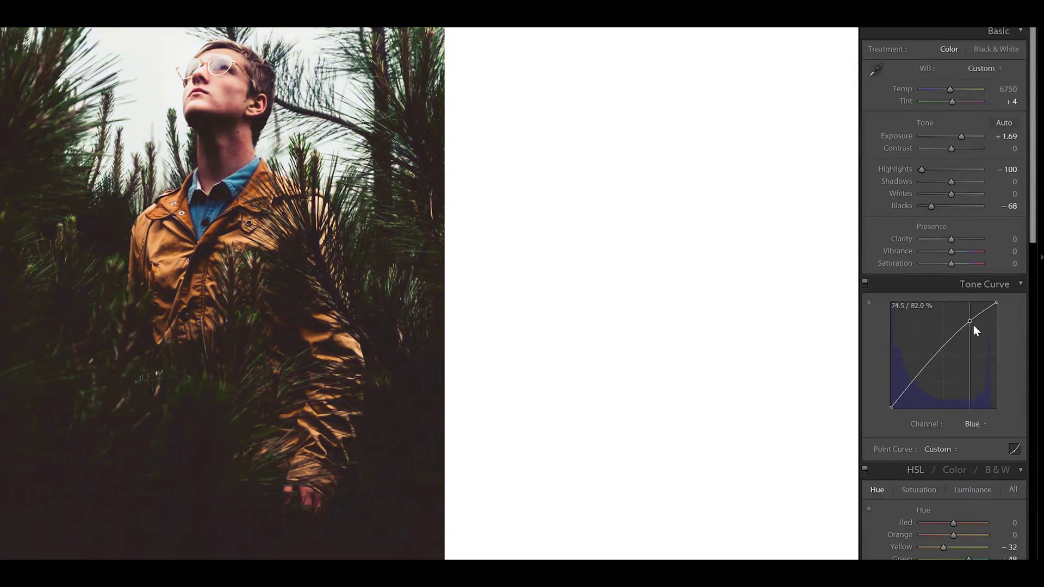
pyautogui.click(913, 388)
pyautogui.click(897, 405)
pyautogui.click(976, 424)
pyautogui.click(943, 478)
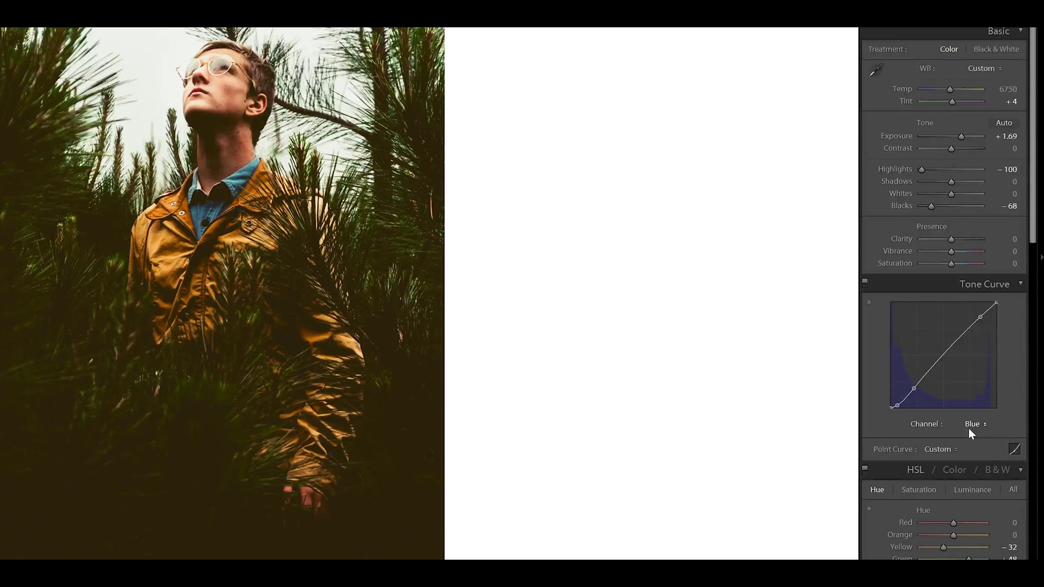
# Cycle through the Red, Green and Blue channel curves to compare them
pyautogui.click(976, 425)
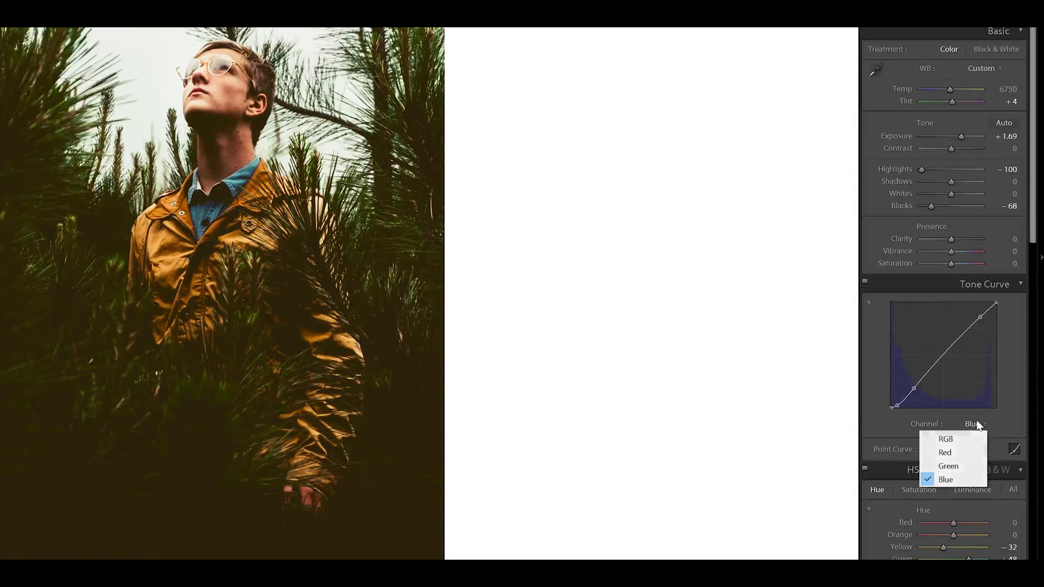
pyautogui.click(968, 448)
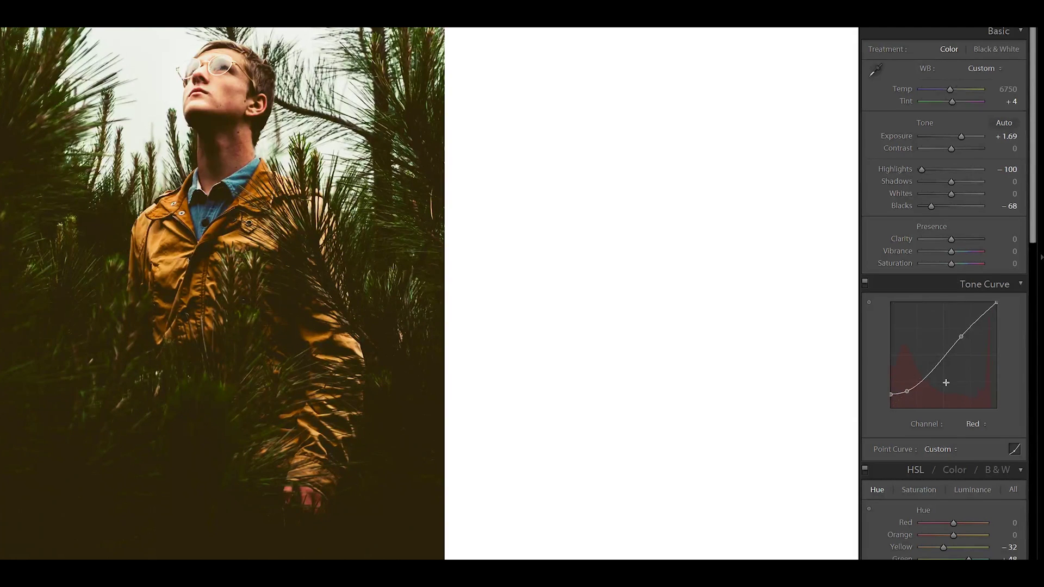
pyautogui.click(980, 425)
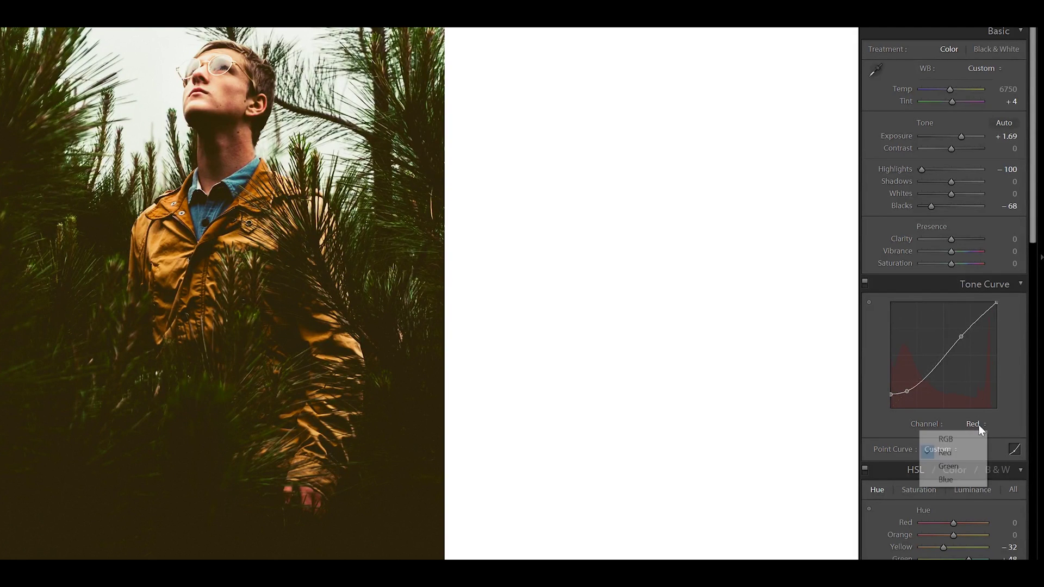
pyautogui.click(961, 462)
pyautogui.click(973, 425)
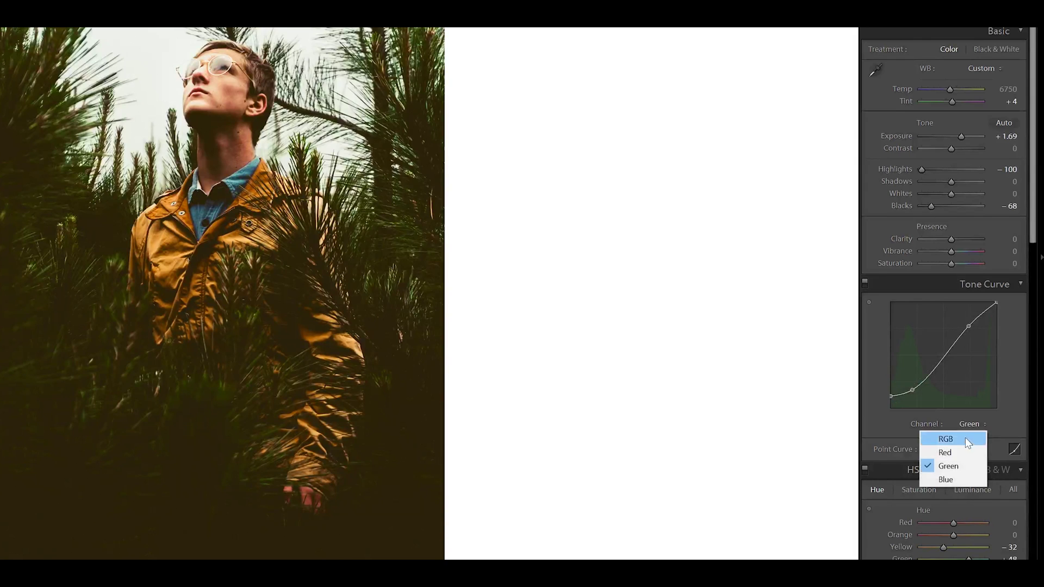
pyautogui.click(947, 479)
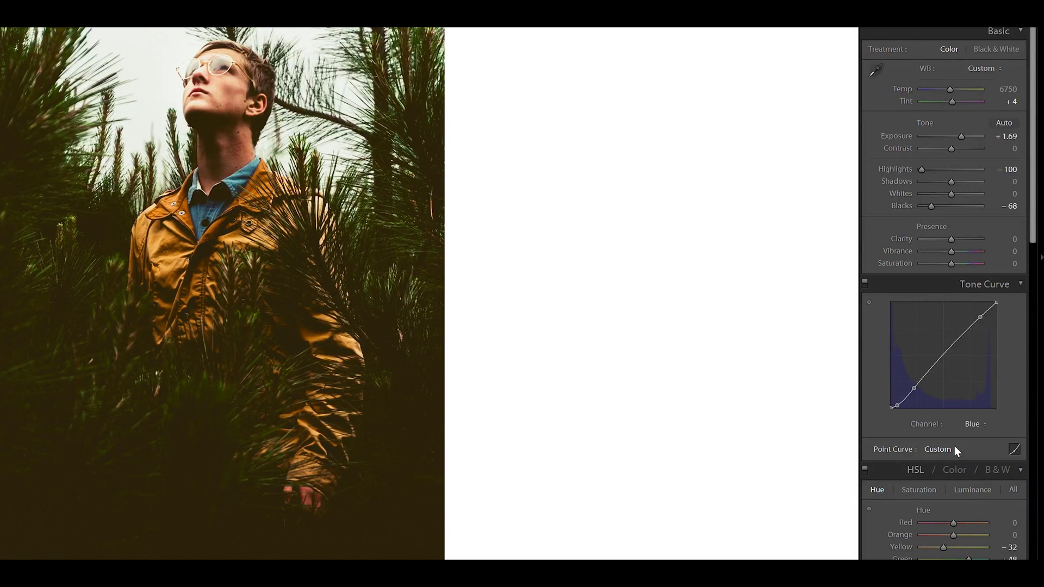
pyautogui.click(980, 425)
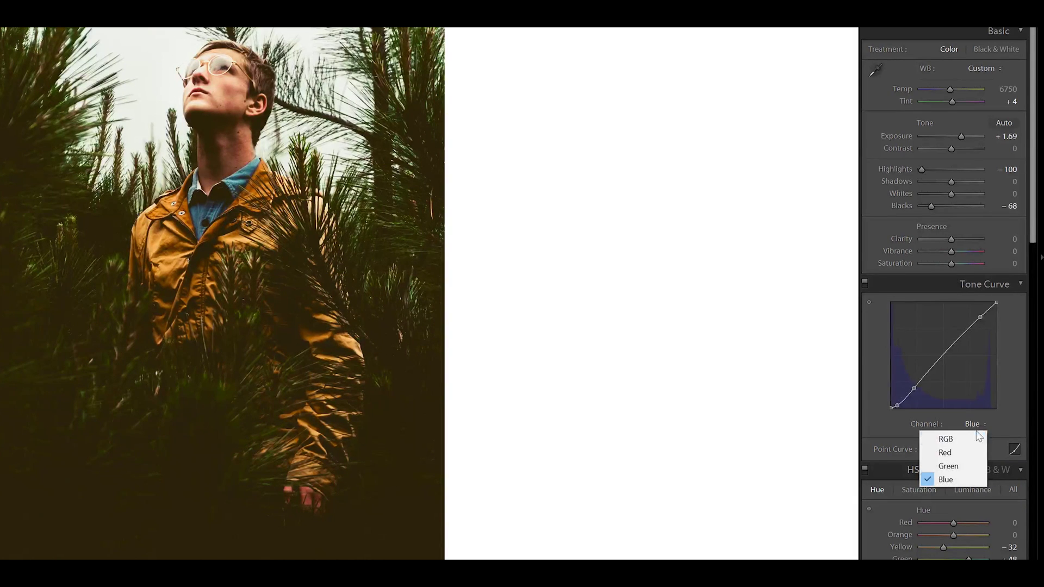
# Set the Tone Curve channel to Red
pyautogui.click(958, 452)
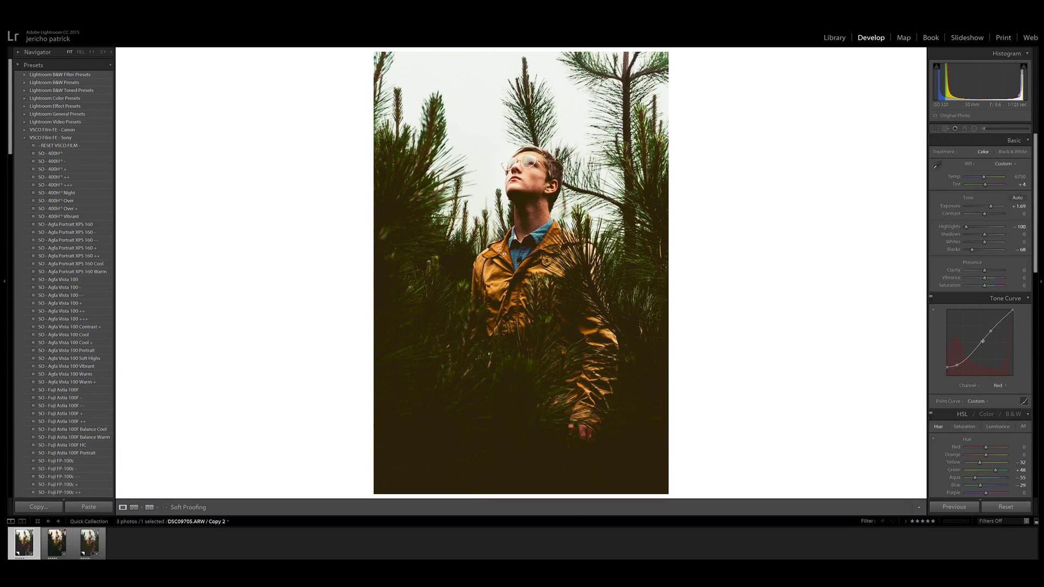
# Compare the Green, Blue and Red channel curves, then return to the combined RGB curve
pyautogui.click(1002, 387)
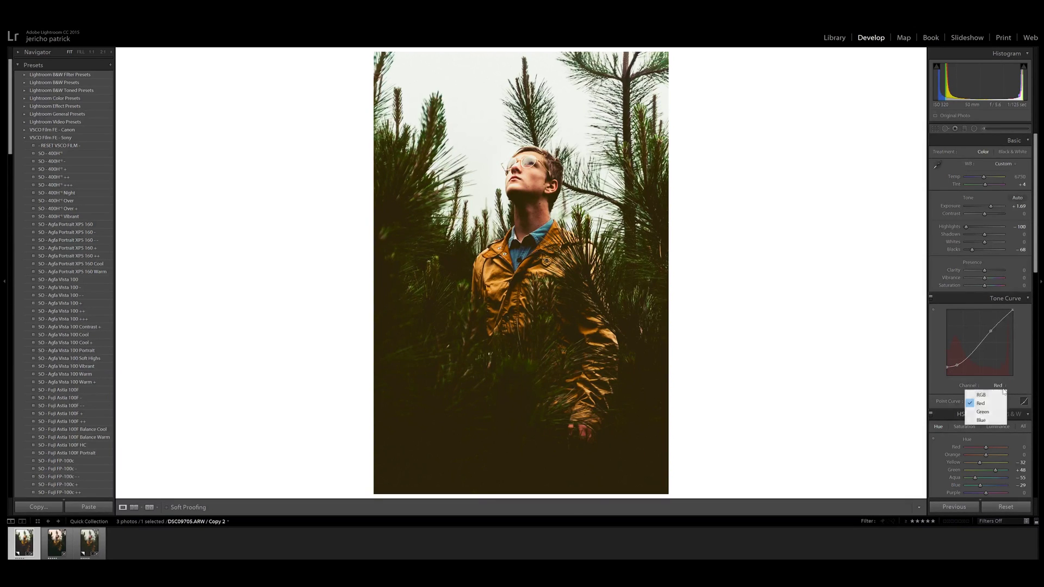
pyautogui.click(989, 413)
pyautogui.click(1000, 386)
pyautogui.click(987, 422)
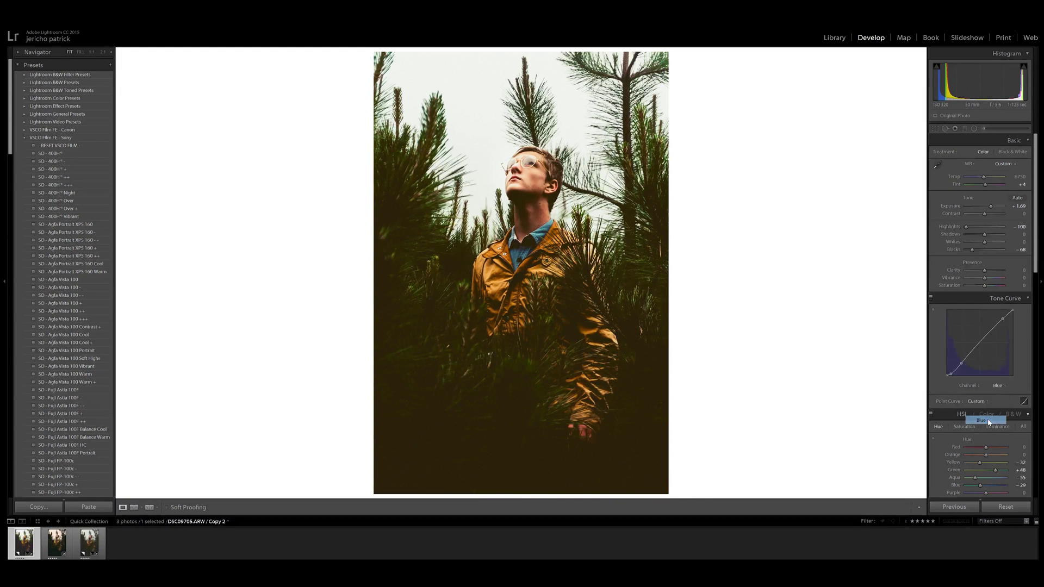
pyautogui.click(994, 389)
pyautogui.click(990, 405)
pyautogui.click(1001, 387)
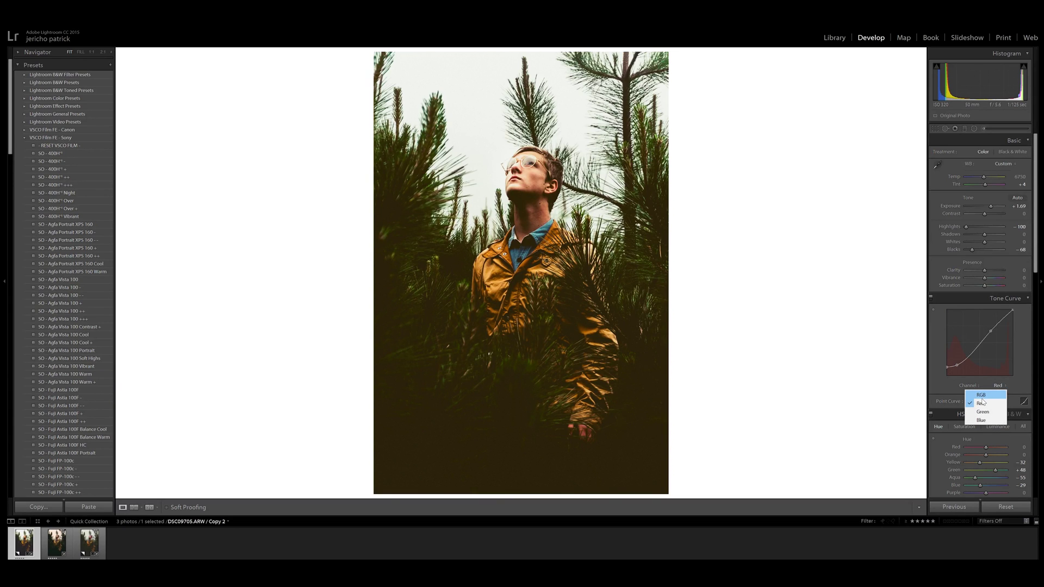
pyautogui.click(982, 395)
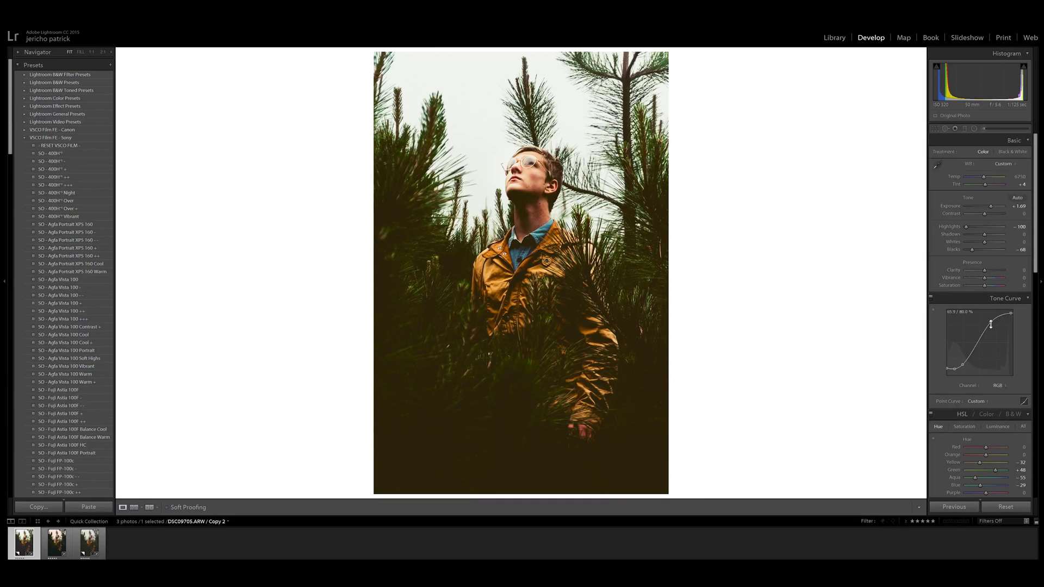
# Move the RGB curve's upper point to about 72.5/74.9%, then view the Red channel
pyautogui.moveTo(991, 324); pyautogui.dragTo(994, 315)
pyautogui.click(998, 385)
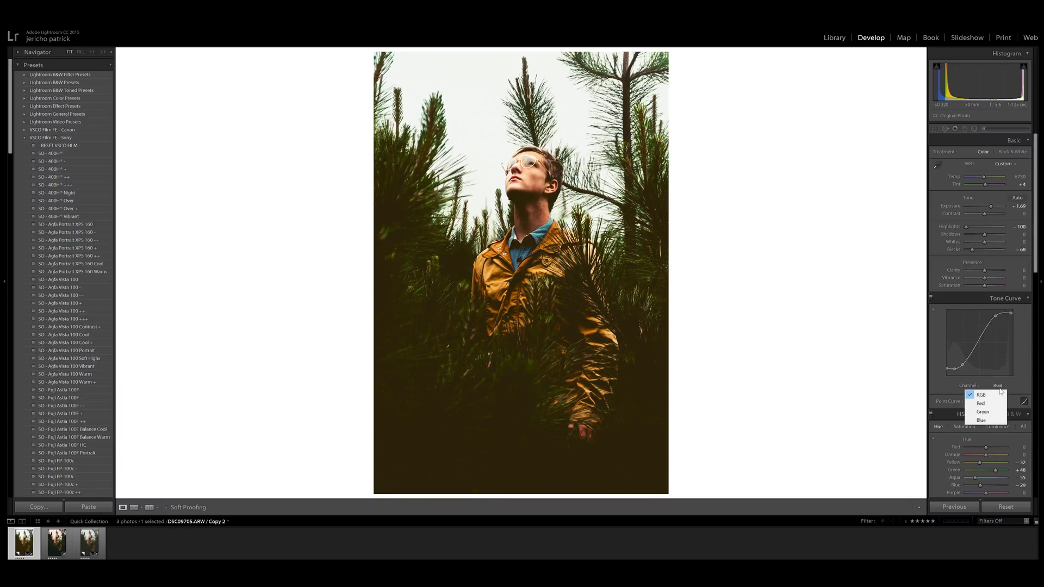
pyautogui.click(992, 404)
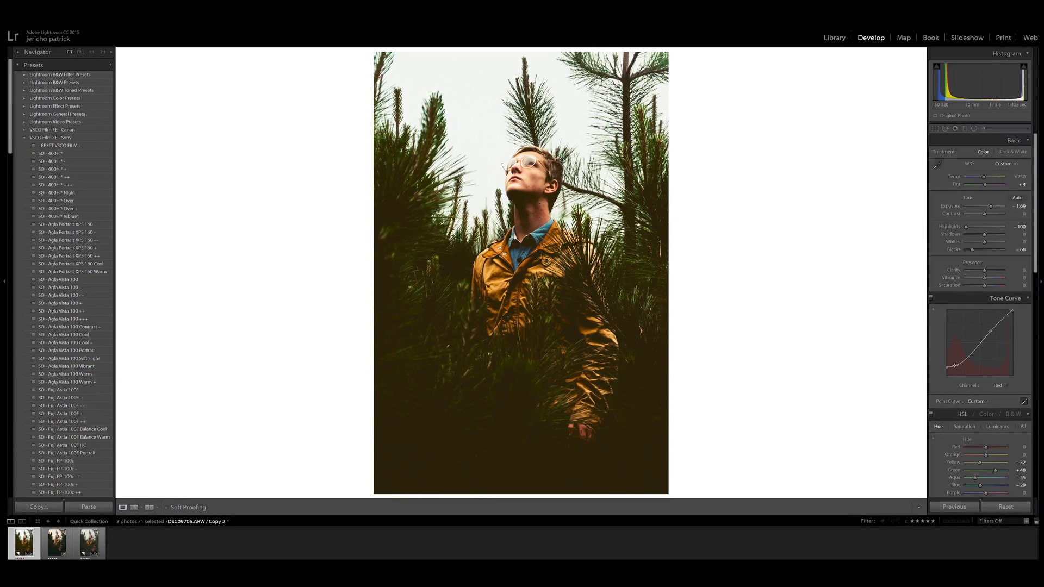
# Inspect the lower-left shadows at 1:1, then compare the Green and Blue channel curves
pyautogui.click(476, 446)
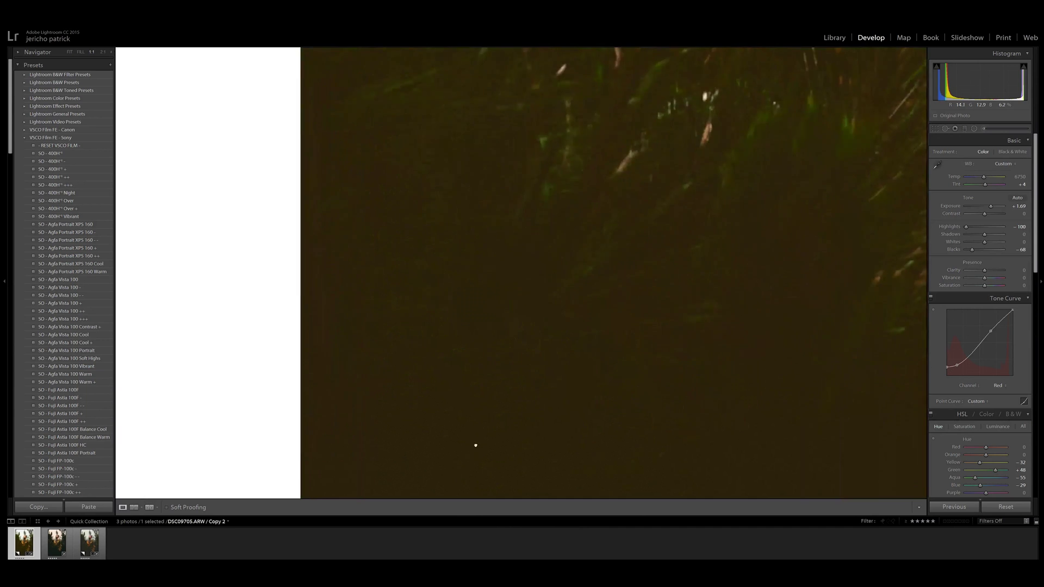
pyautogui.moveTo(476, 445); pyautogui.dragTo(559, 274)
pyautogui.click(559, 274)
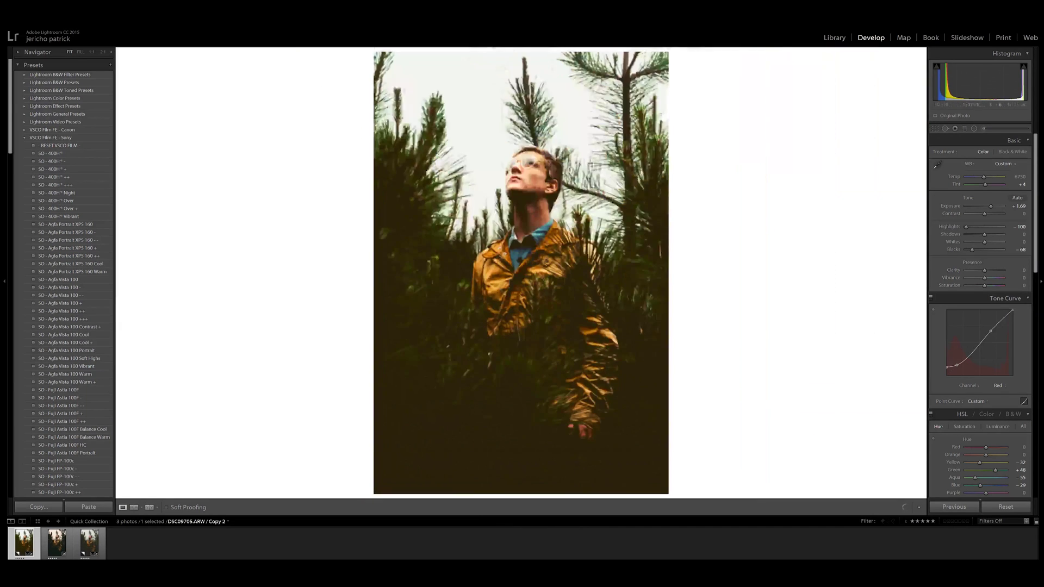
pyautogui.click(1003, 386)
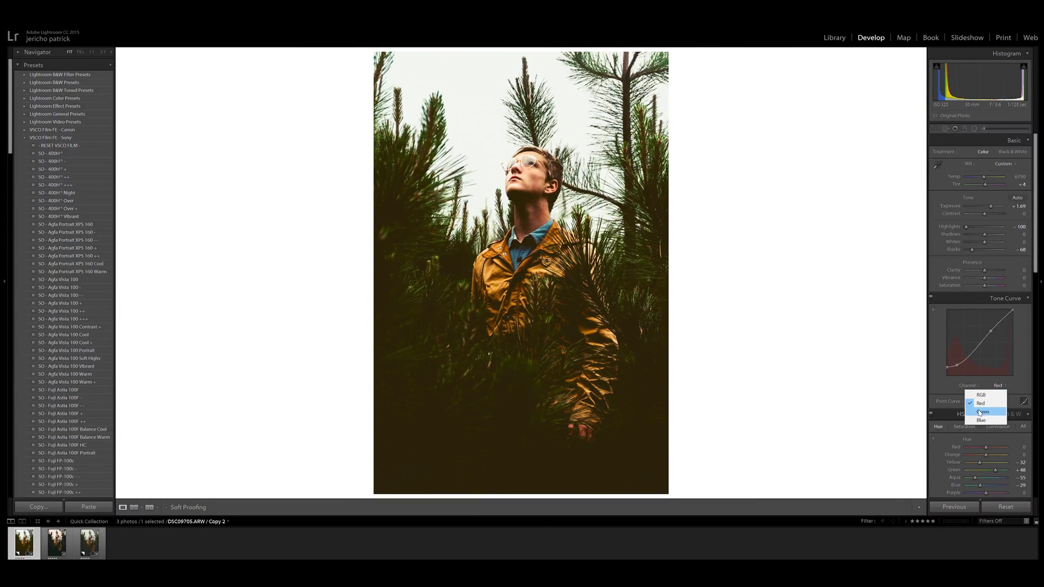
pyautogui.click(987, 410)
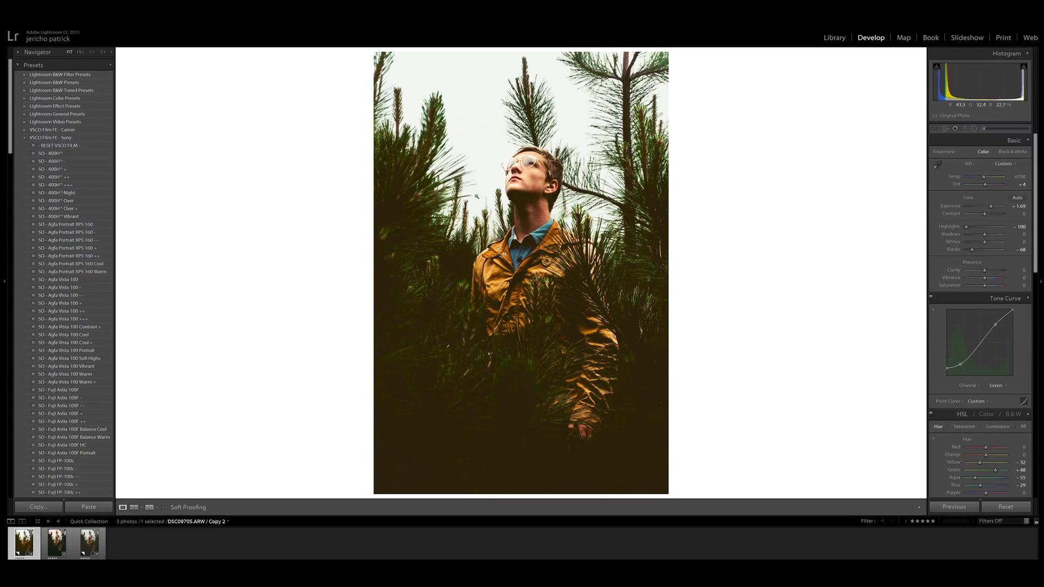
pyautogui.click(997, 385)
pyautogui.click(1003, 394)
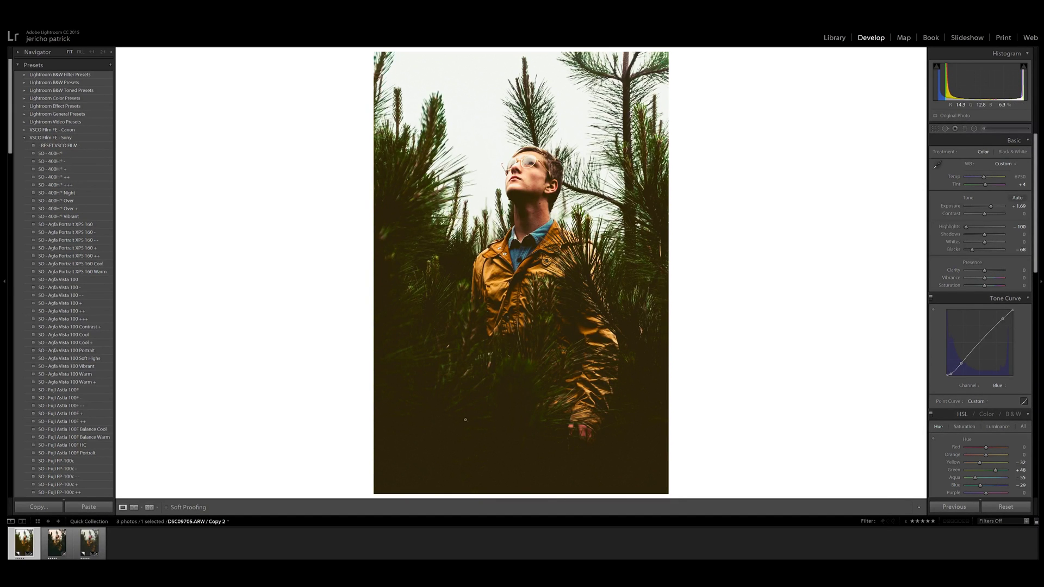
# Check the shadowed foliage at 1:1, then show the combined RGB curve again
pyautogui.click(496, 380)
pyautogui.moveTo(517, 401); pyautogui.dragTo(583, 356)
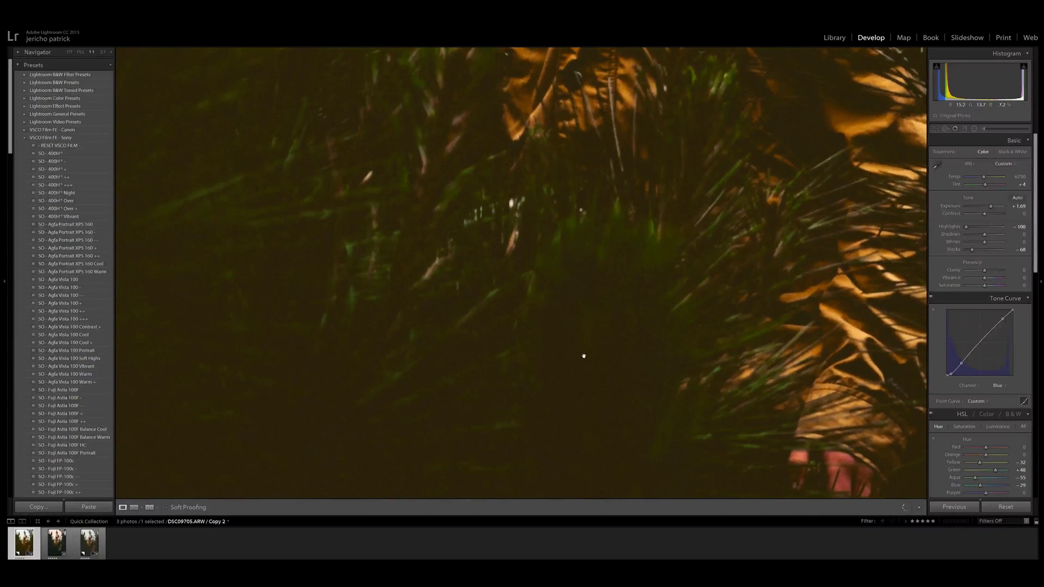
pyautogui.click(558, 258)
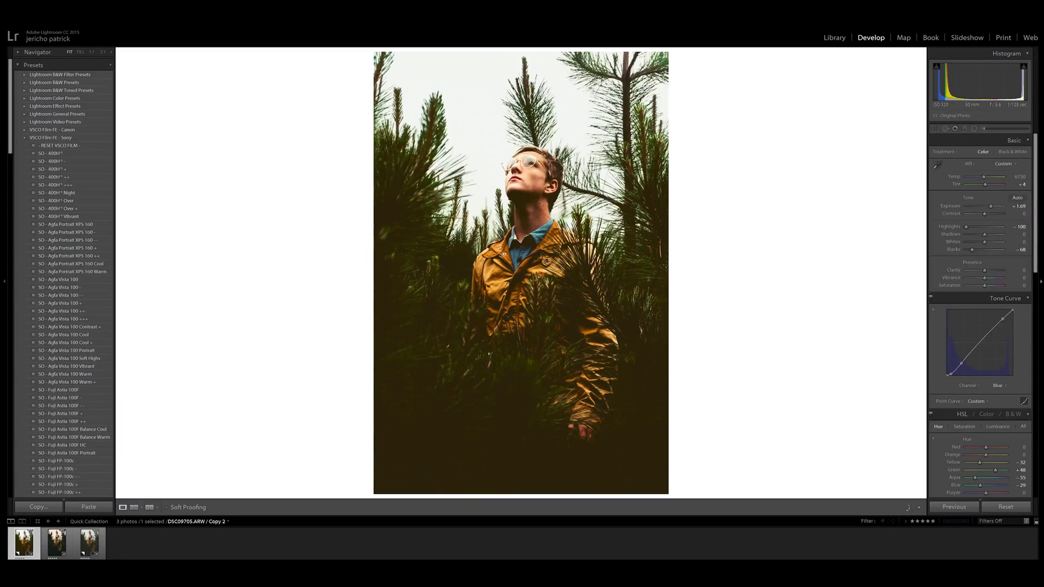
pyautogui.click(996, 387)
pyautogui.click(999, 394)
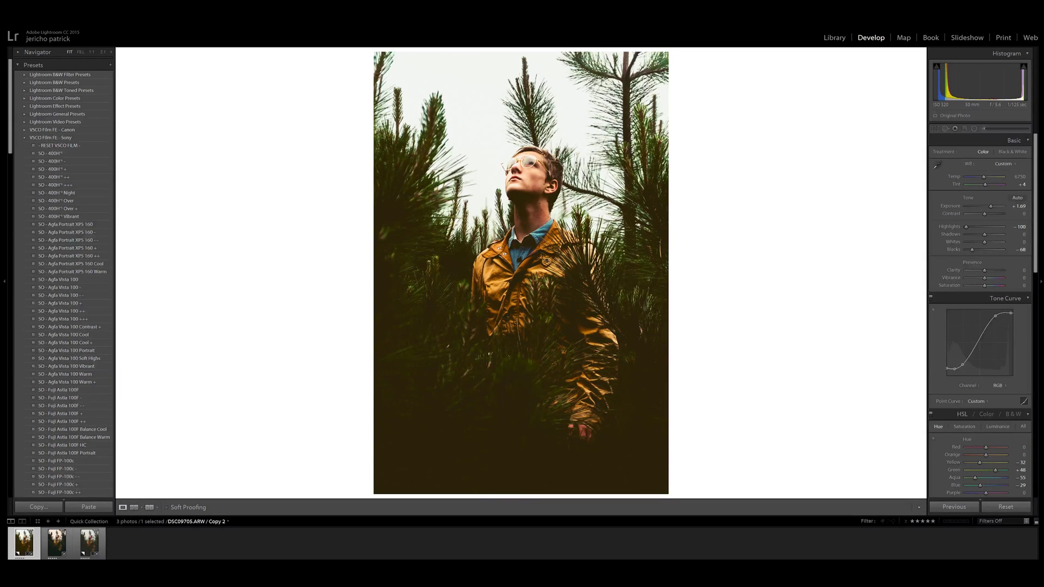
pyautogui.scroll(-15, 100, 345)
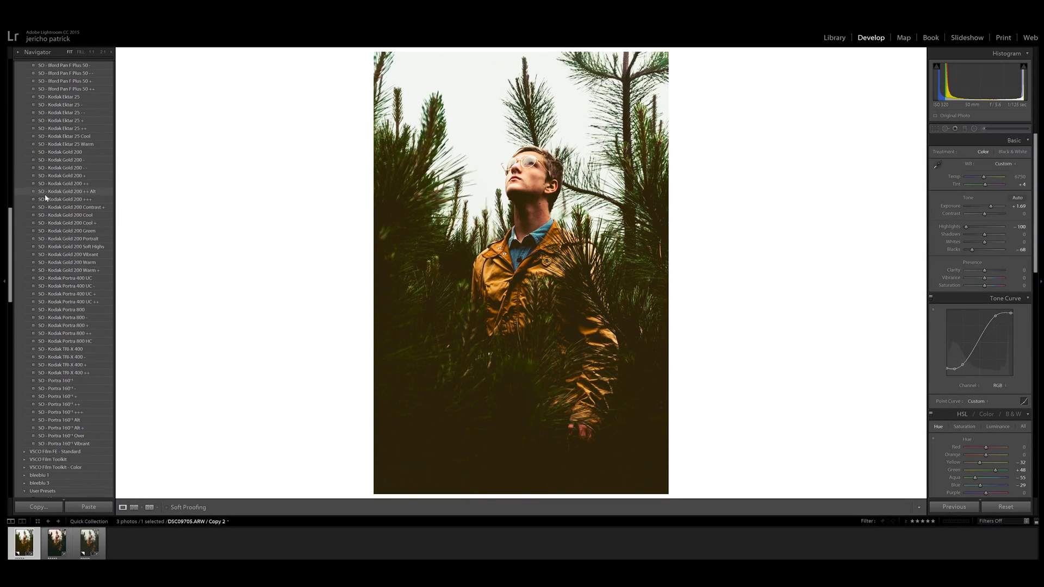
pyautogui.scroll(15, 45, 198)
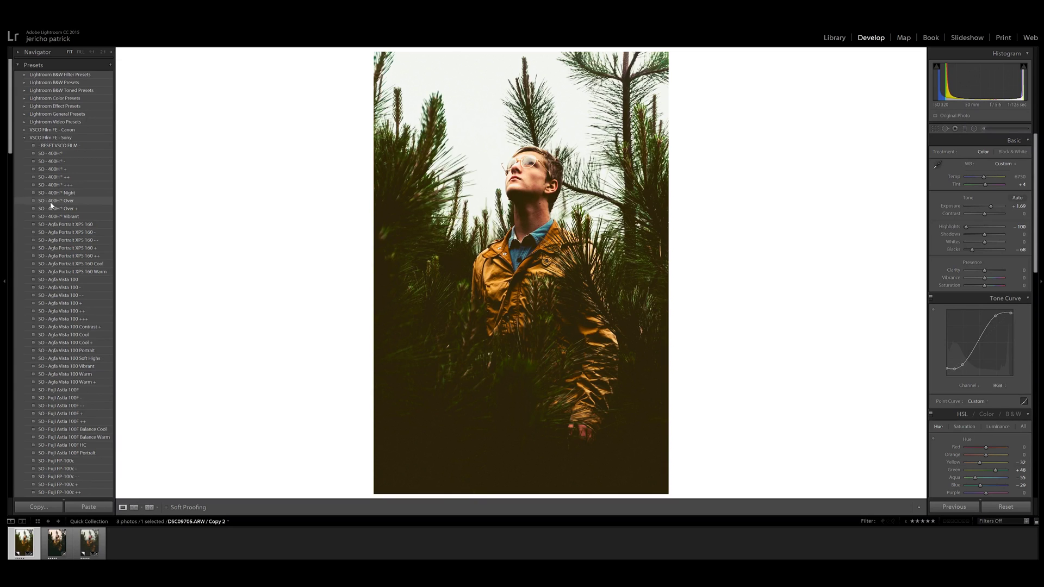
# Apply SO - Agfa Vista 100, then its Contrast + variant, and view its Red curve
pyautogui.click(68, 280)
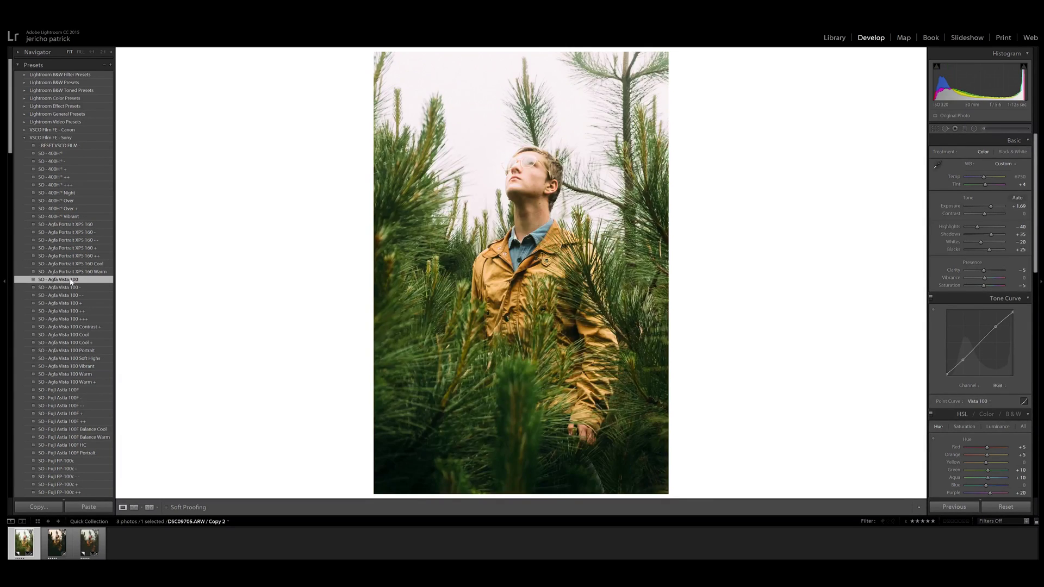
pyautogui.click(68, 327)
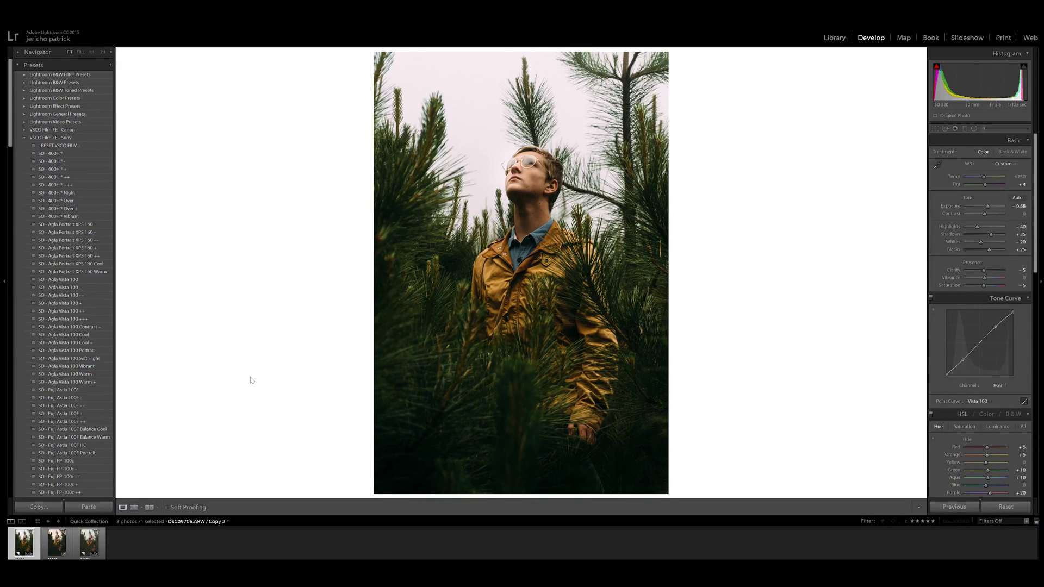
pyautogui.click(1001, 385)
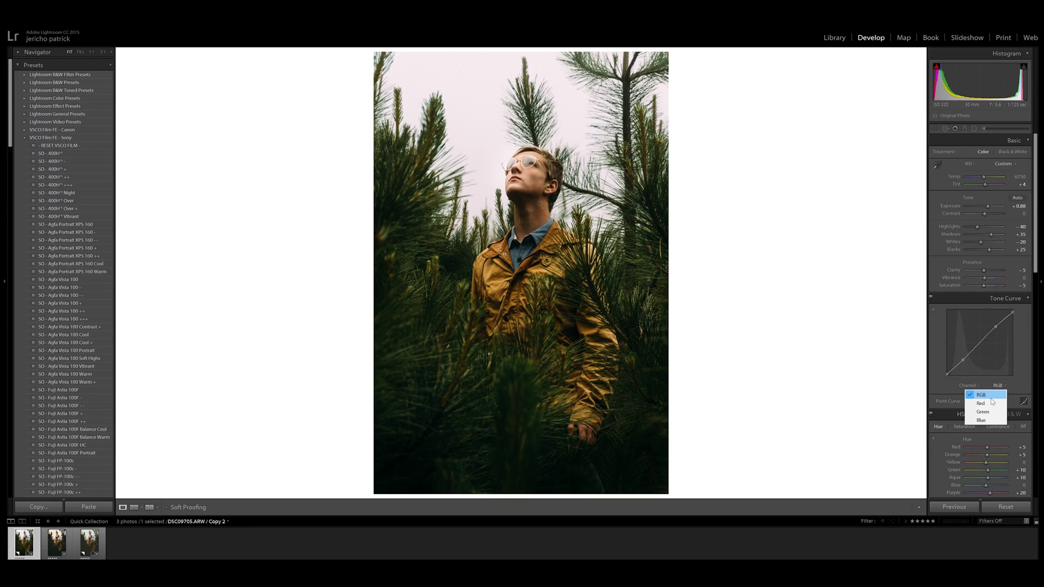
pyautogui.click(991, 403)
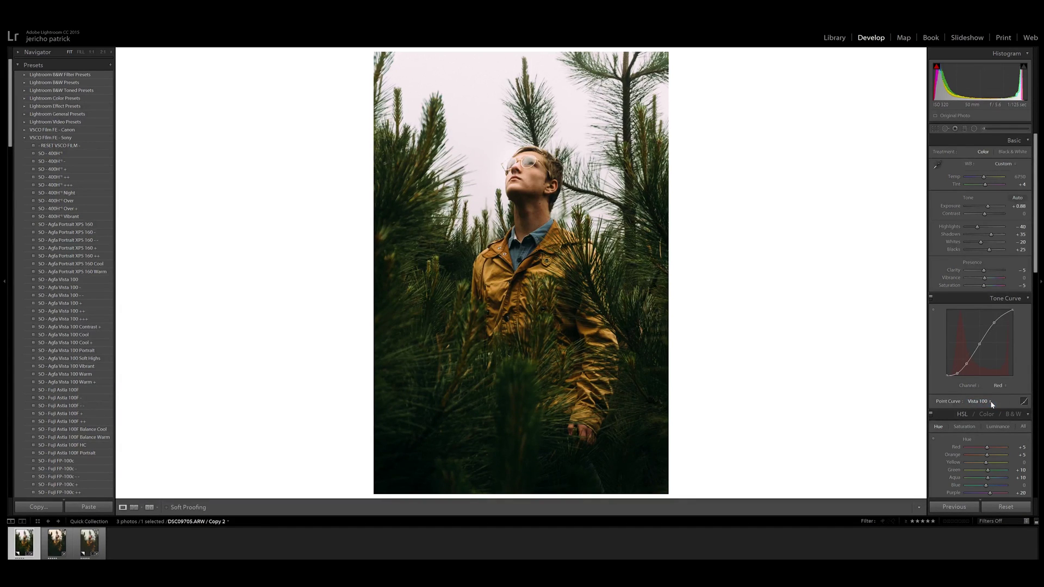
# Inspect the Vista 100 preset's Green and Blue channel curves
pyautogui.click(1002, 386)
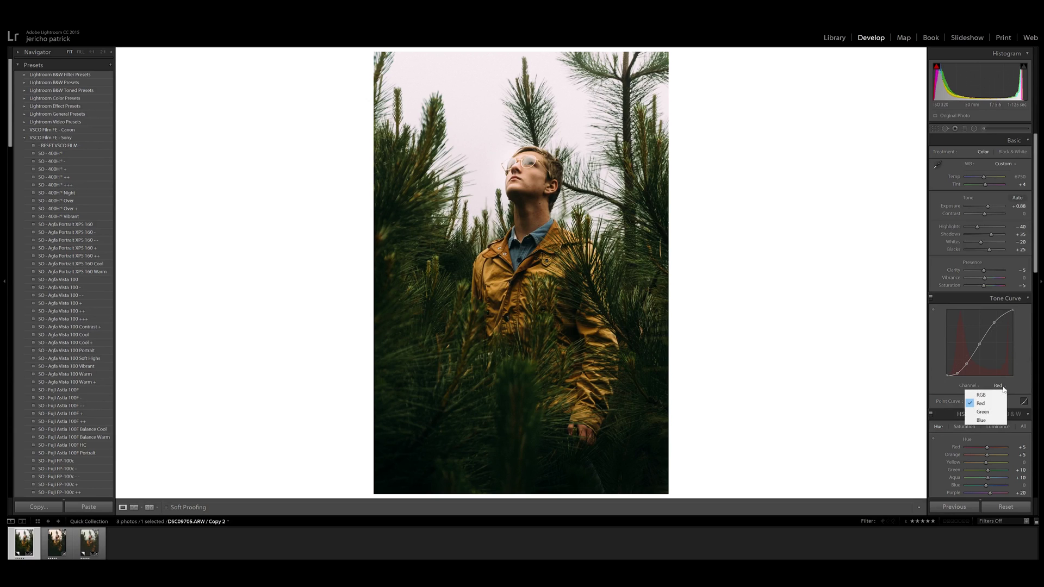
pyautogui.click(994, 413)
pyautogui.click(999, 385)
pyautogui.click(991, 416)
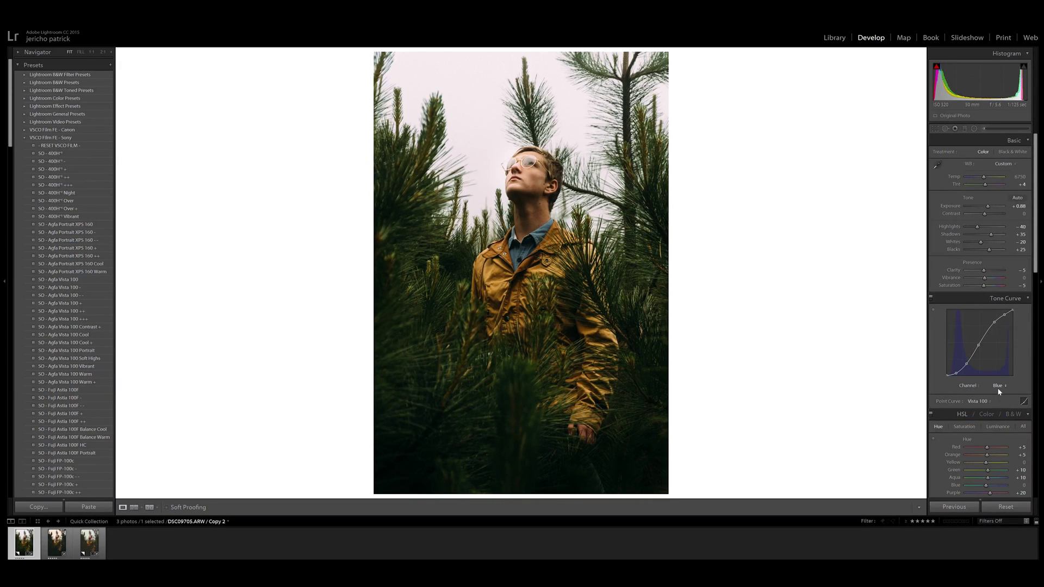
pyautogui.click(999, 386)
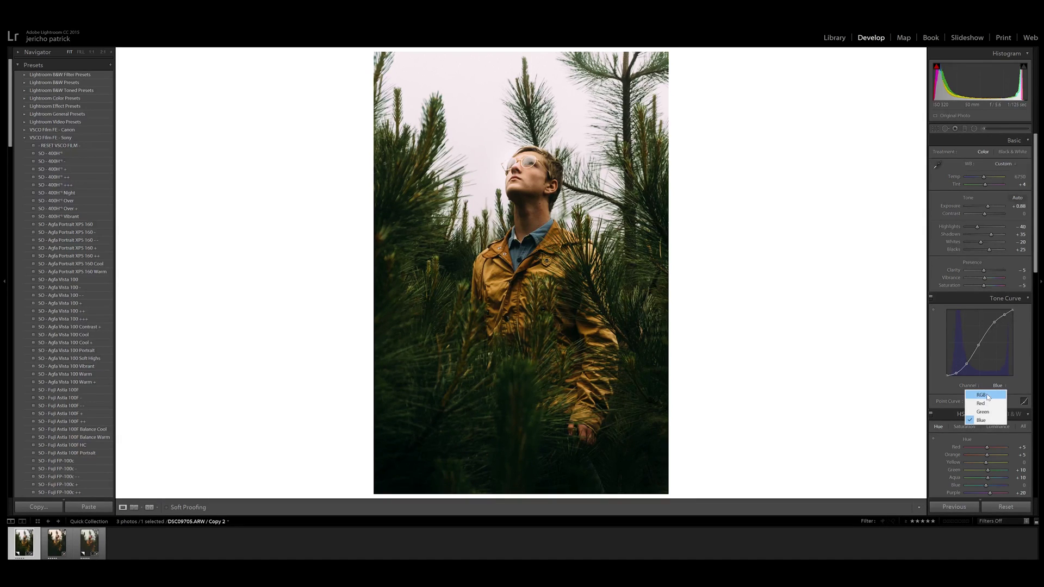